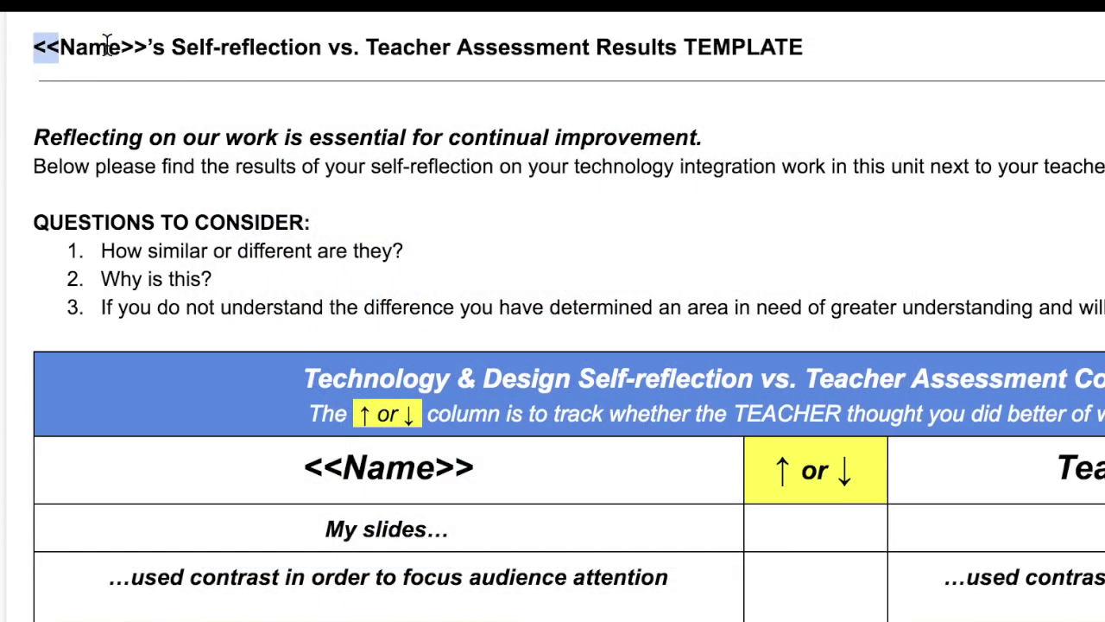
- Examine the opening and closing brackets of the <<Name>> merge tag in the template's title
left_click(123, 46)
left_click_drag(123, 46, 145, 47)
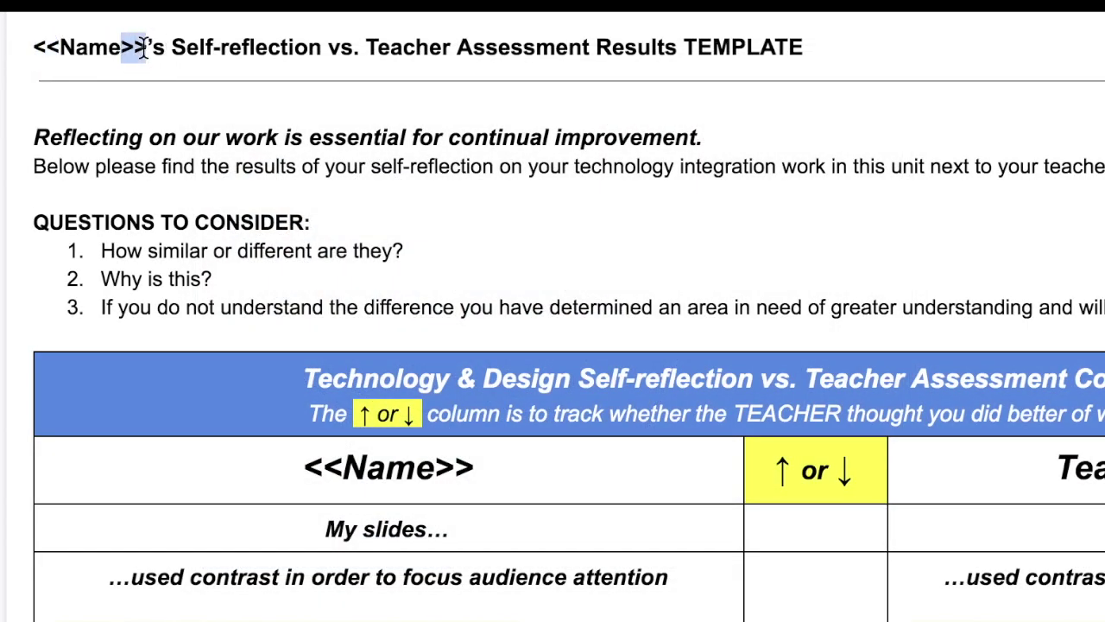
left_click(86, 47)
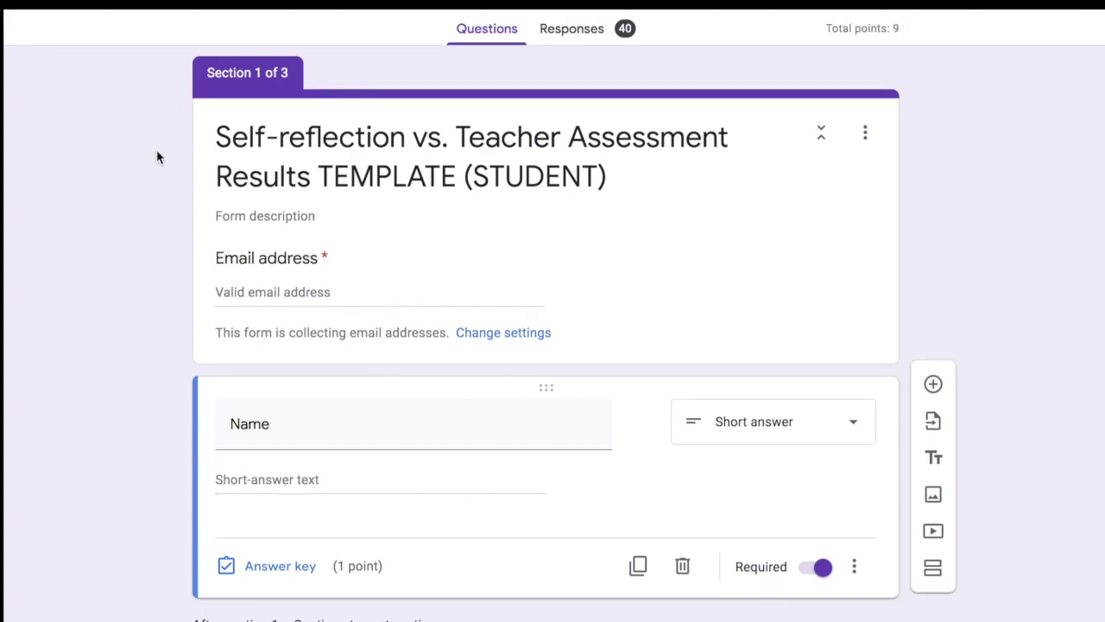
- View the student form's responses and examine the Name column and first student rows in its response sheet
left_click(561, 28)
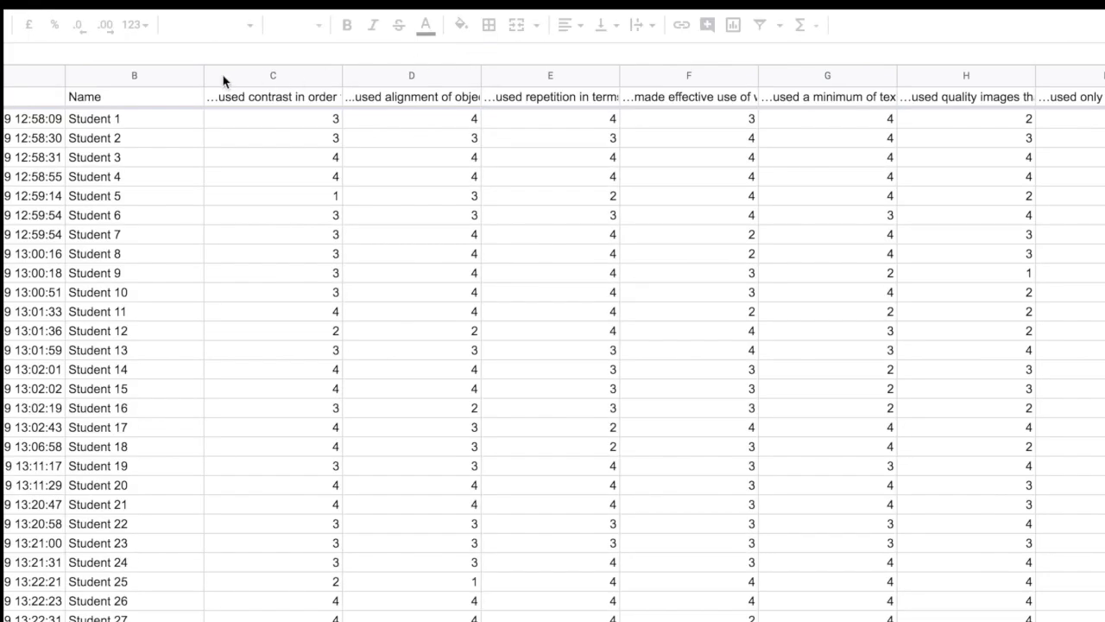
left_click(164, 81)
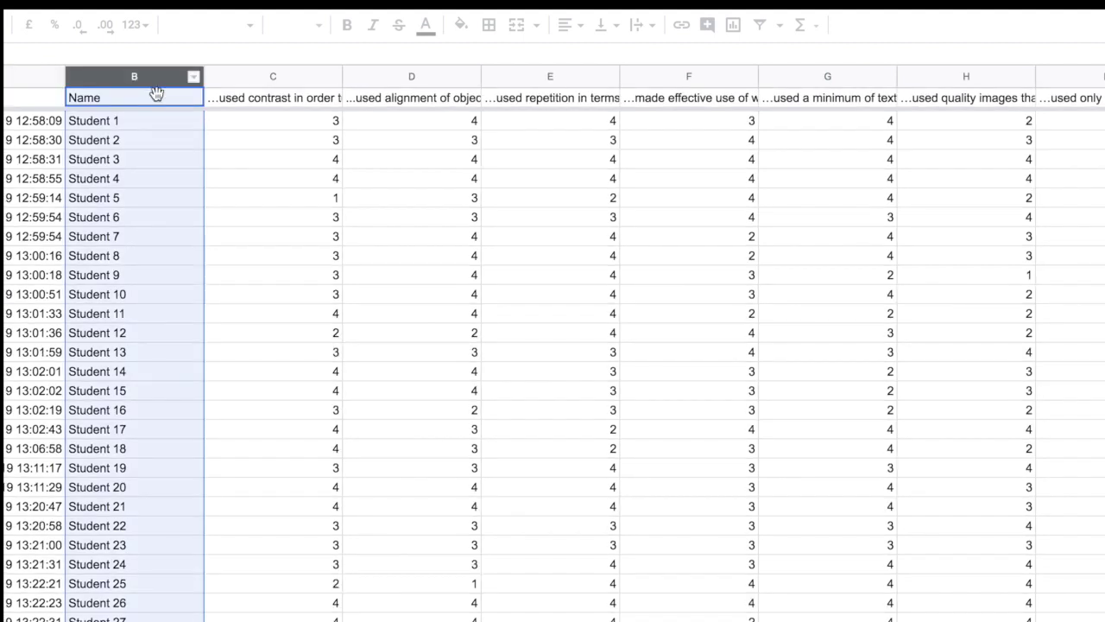
left_click(151, 100)
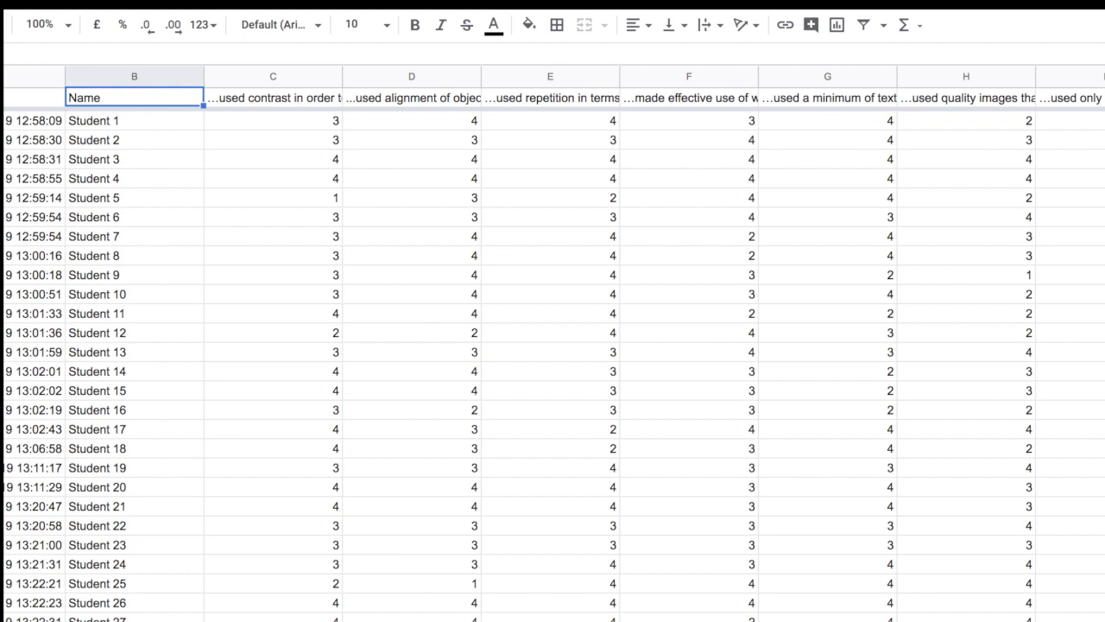
left_click(34, 120)
left_click(35, 140)
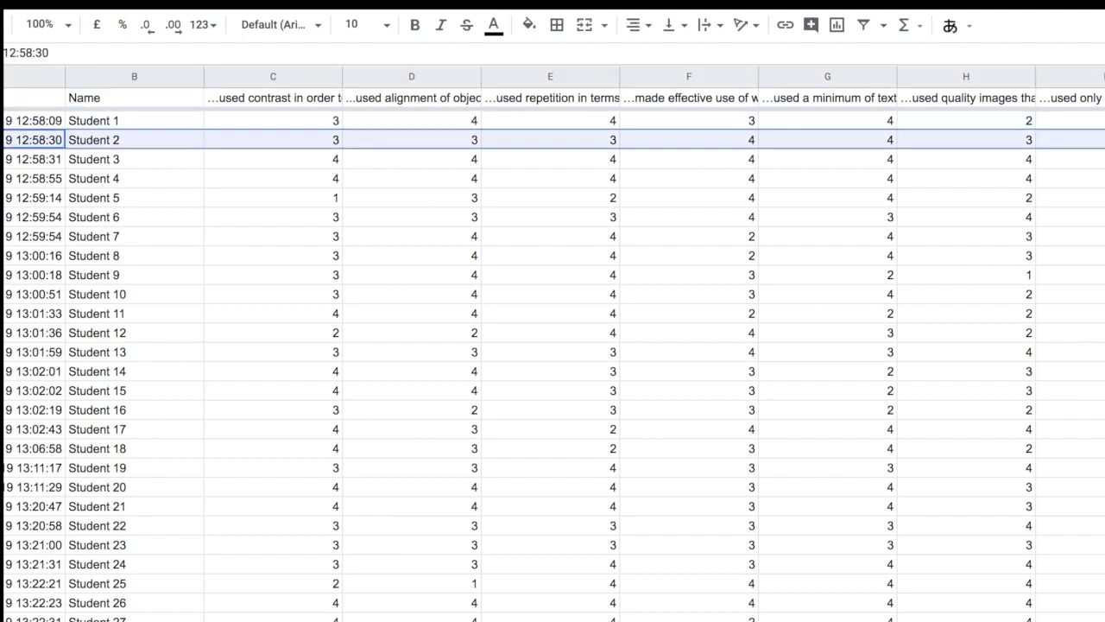
left_click(99, 122)
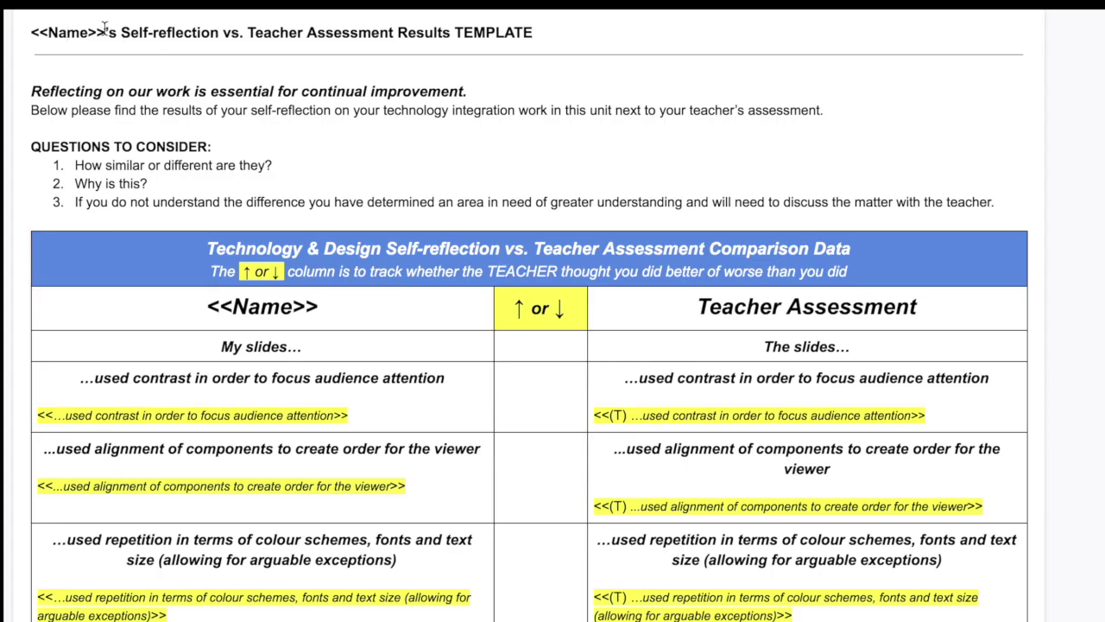
- Examine the template's <<Name>> and contrast merge tags and compare the contrast tag with the matching student response sheet header
left_click(66, 32)
scroll(448, 248, "down", 1)
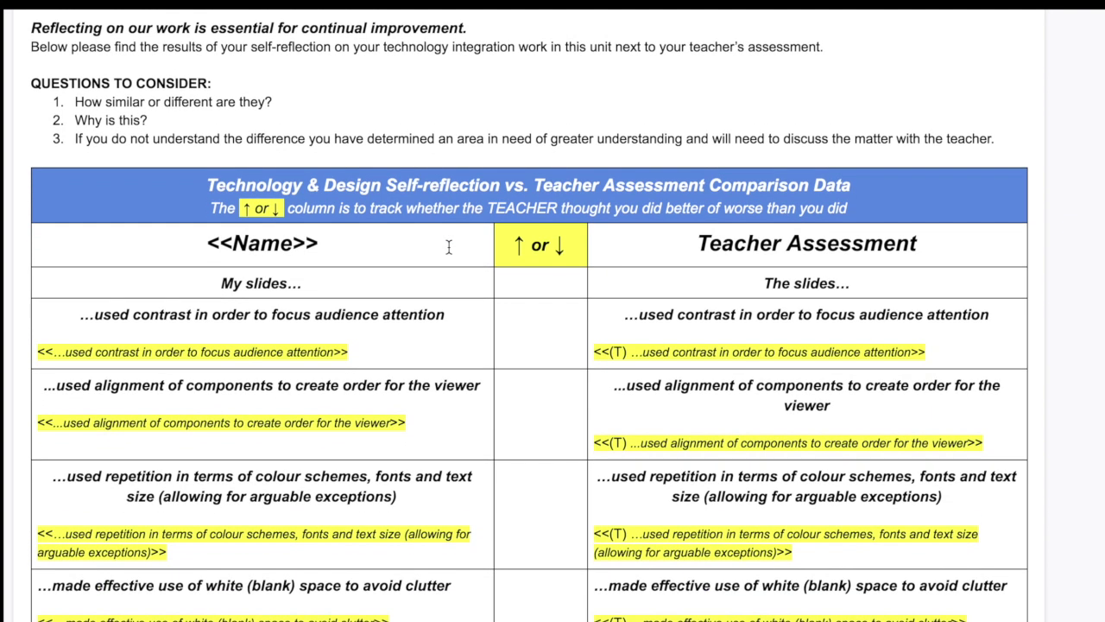
scroll(315, 126, "down", 2)
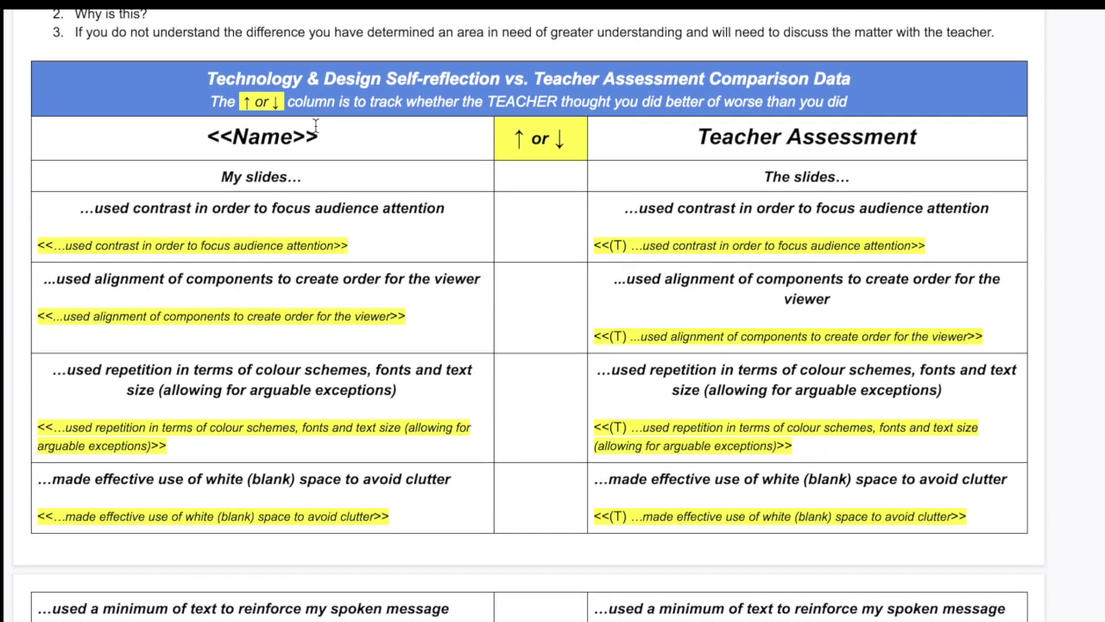
left_click(266, 118)
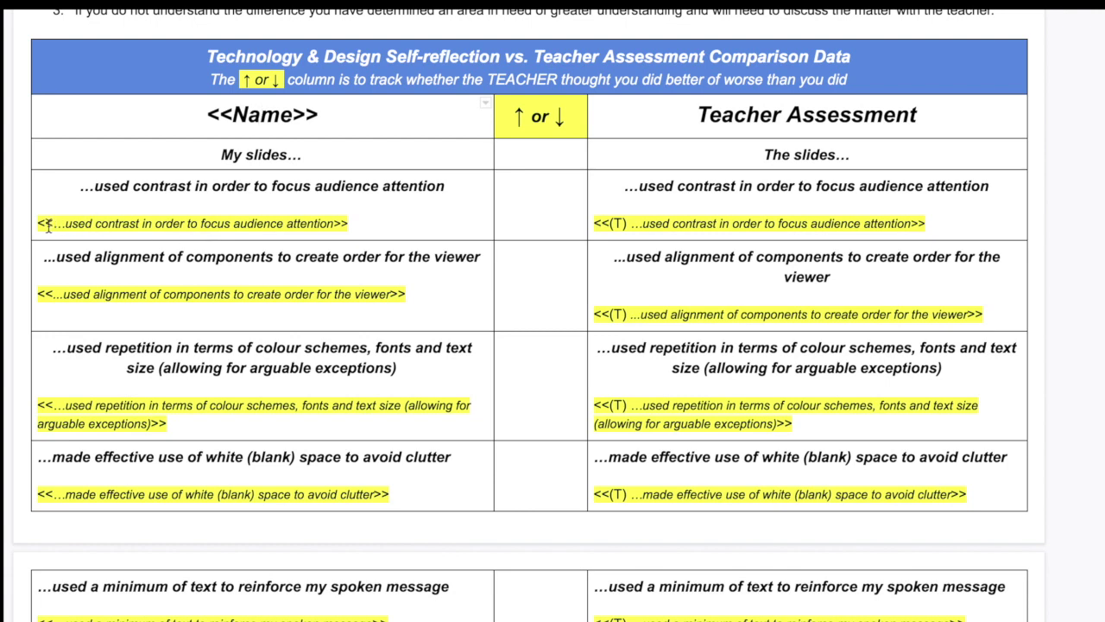
left_click_drag(335, 226, 52, 229)
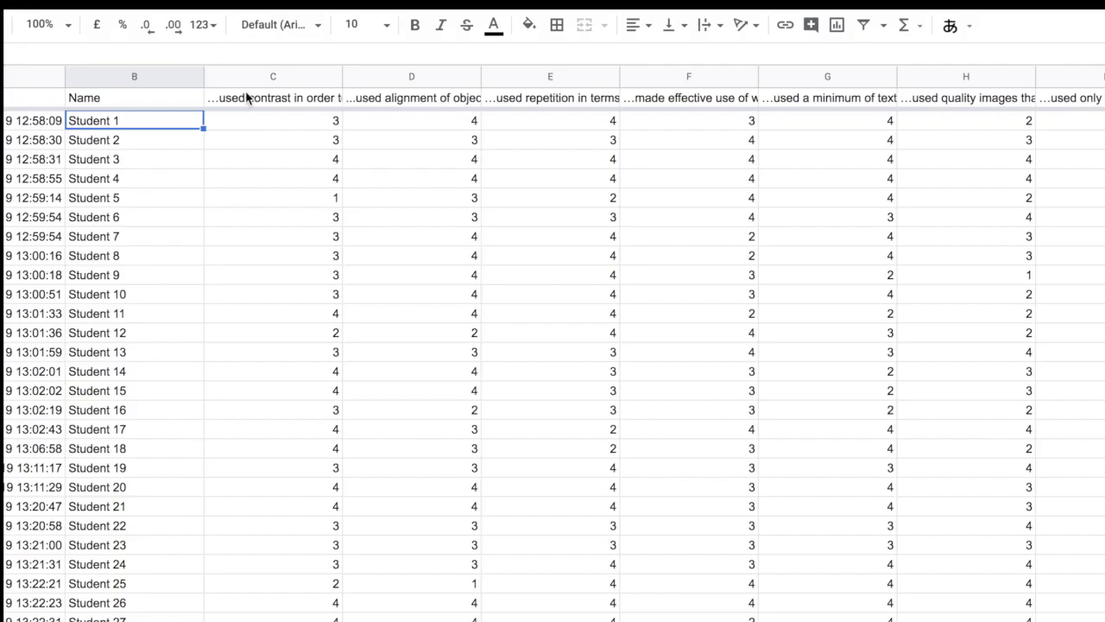
left_click(257, 100)
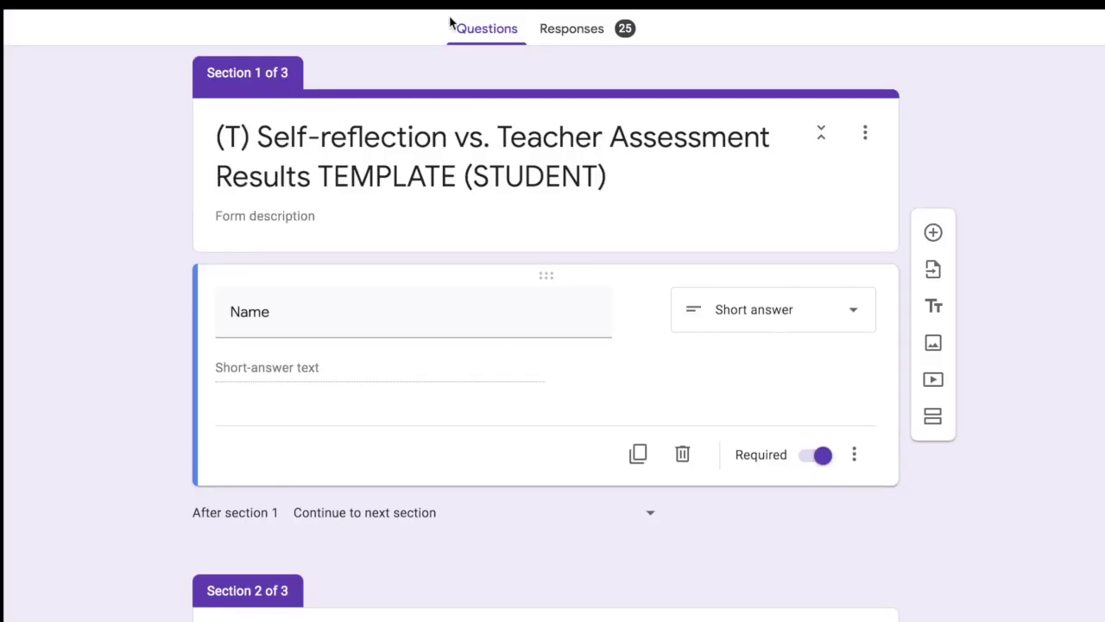
- View the teacher form's responses, and review the template's comparison table and the two reflection boxes below it
left_click(568, 45)
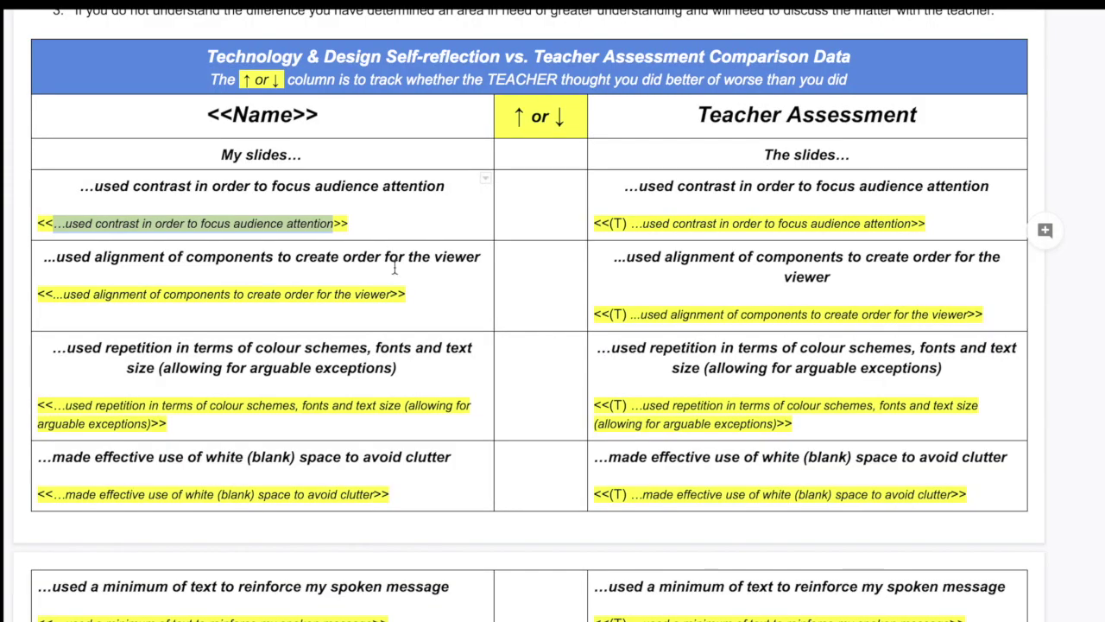
scroll(394, 272, "down", 2)
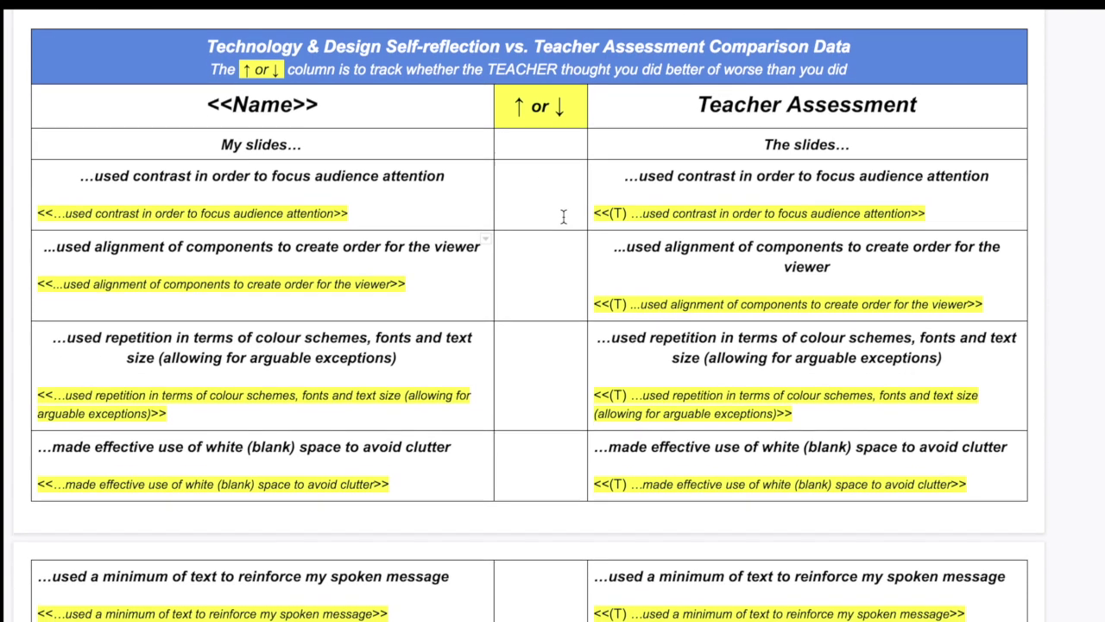
scroll(563, 216, "down", 7)
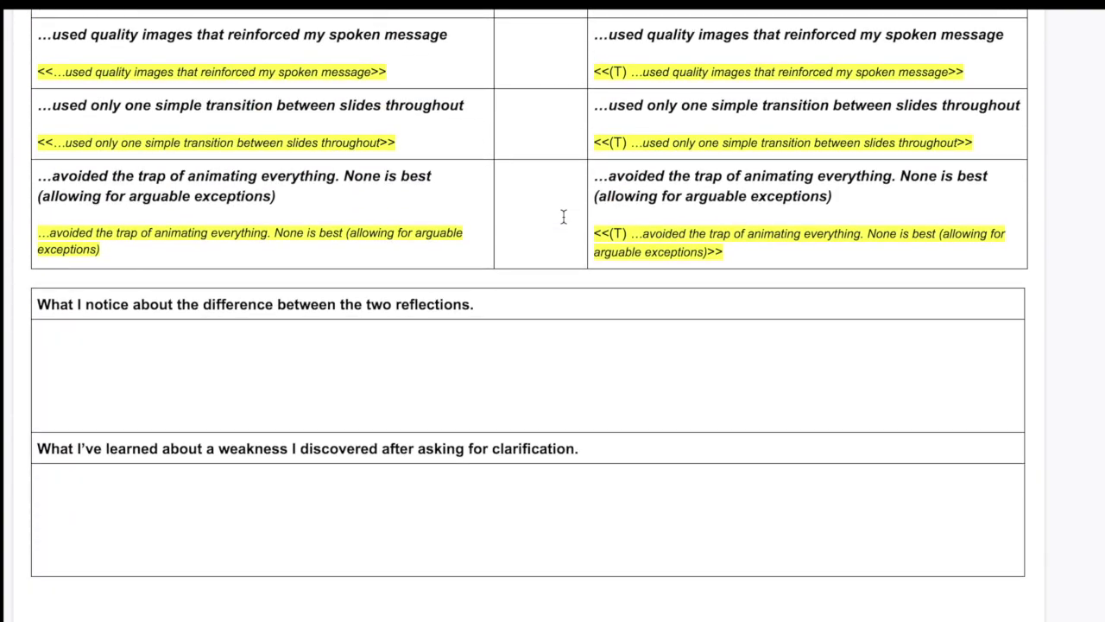
left_click(429, 345)
left_click(412, 483)
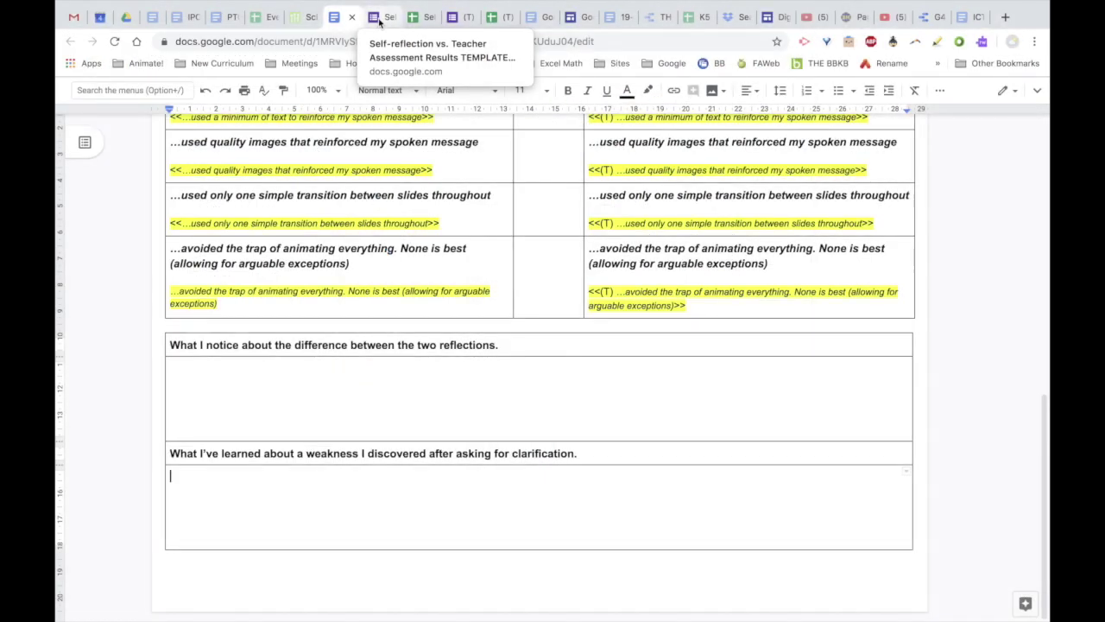
- Review the student form and its response sheet, and open the teacher form's responses in Sheets
left_click(379, 21)
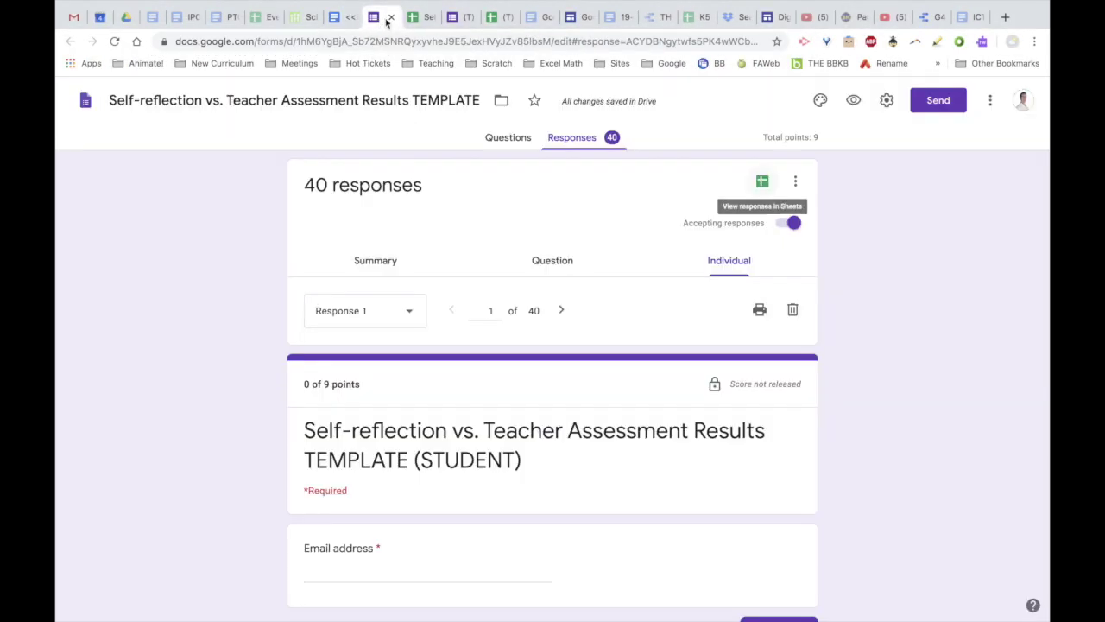
left_click(414, 21)
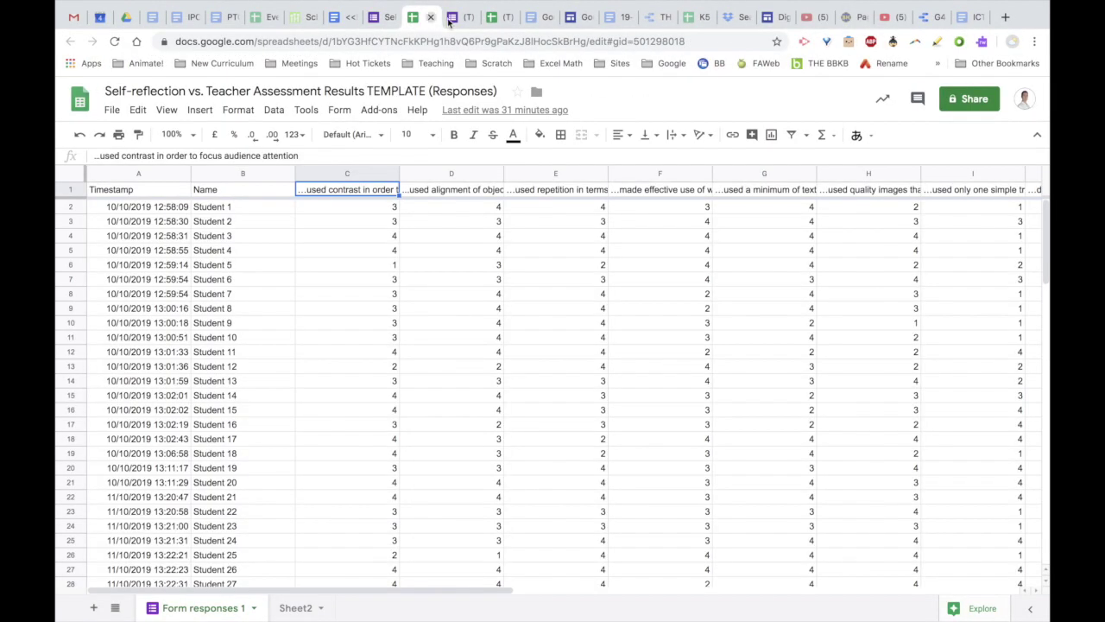
left_click(458, 19)
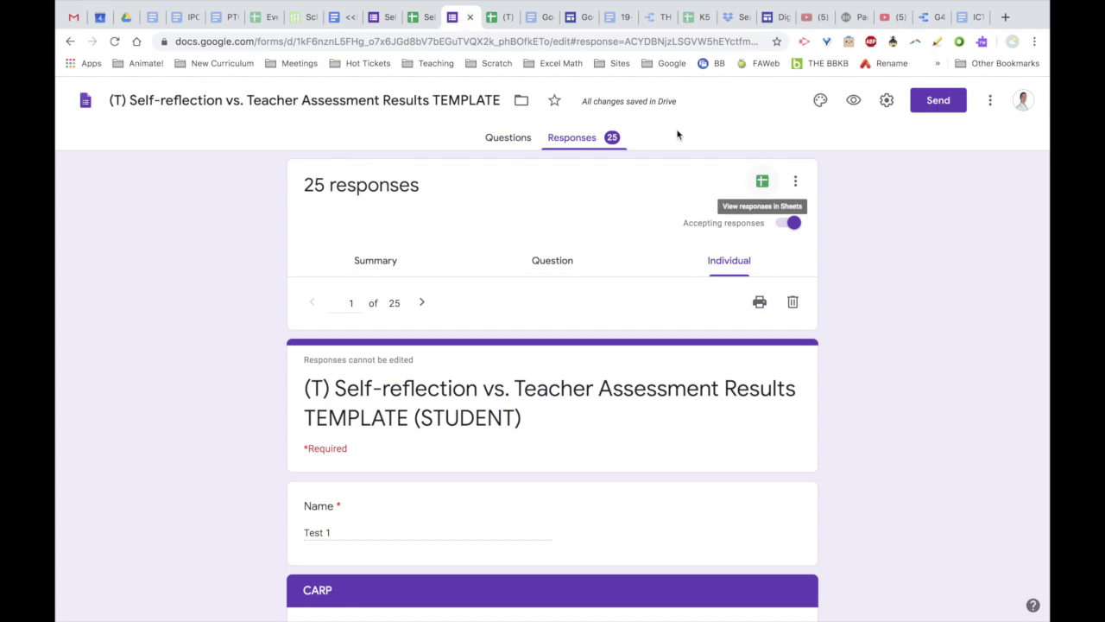
left_click(760, 185)
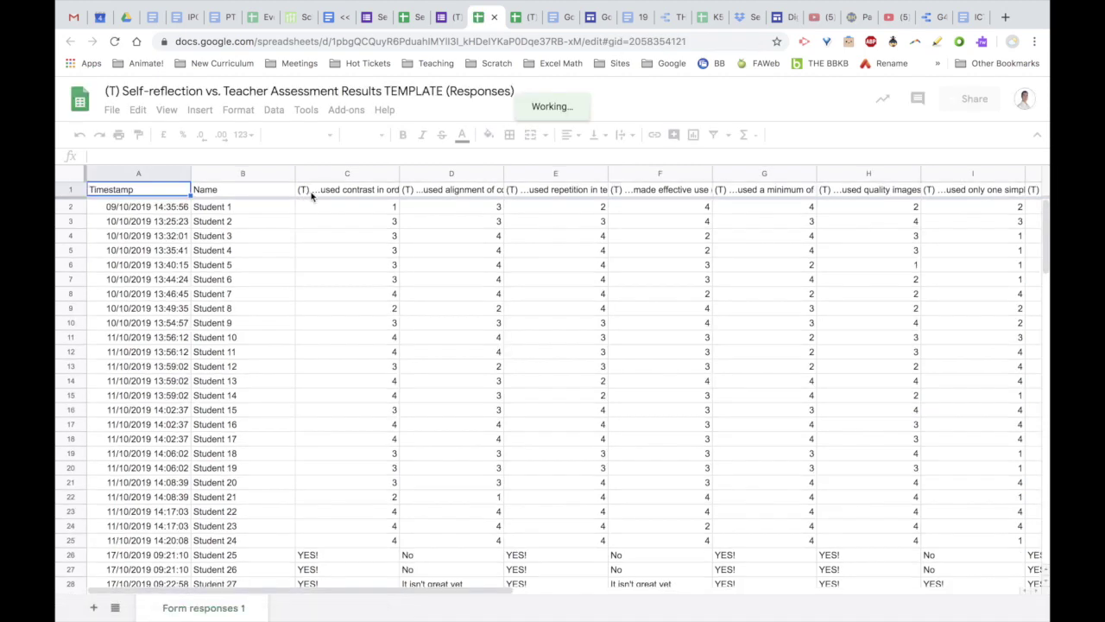
- Return to the template document and examine the (T) merge tags in the Teacher Assessment column
left_click(331, 18)
scroll(599, 213, "up", 5)
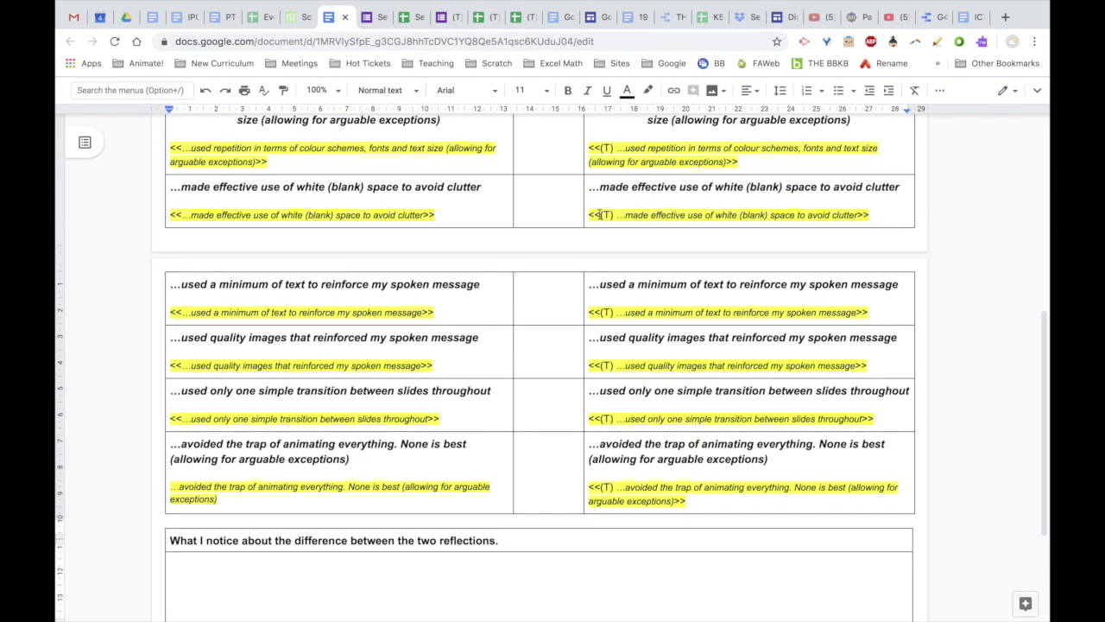
scroll(599, 213, "up", 1)
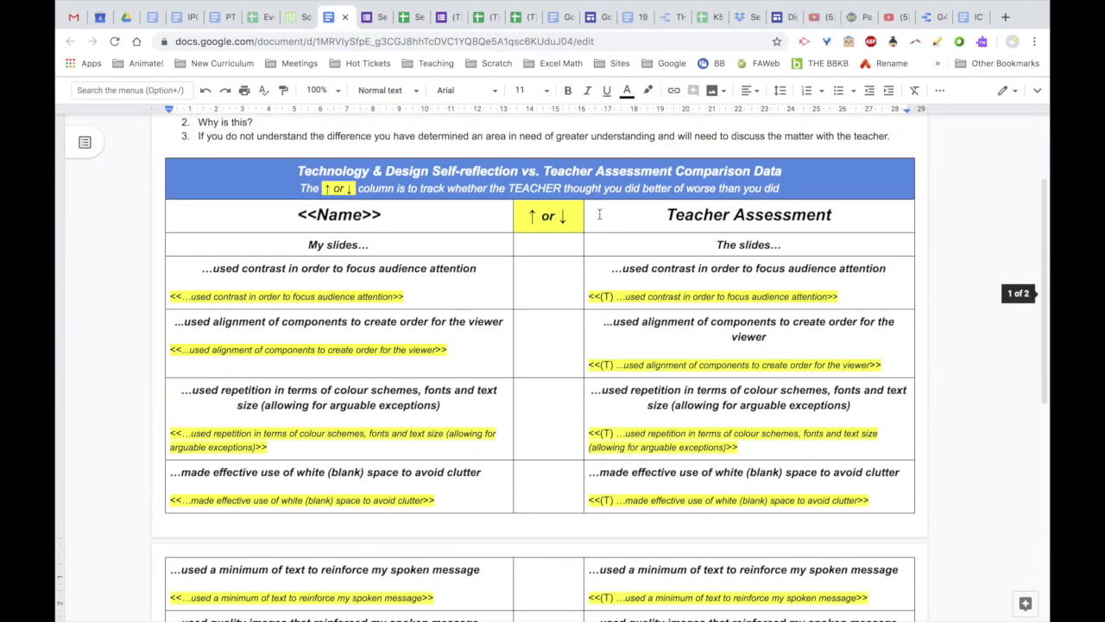
left_click(687, 299)
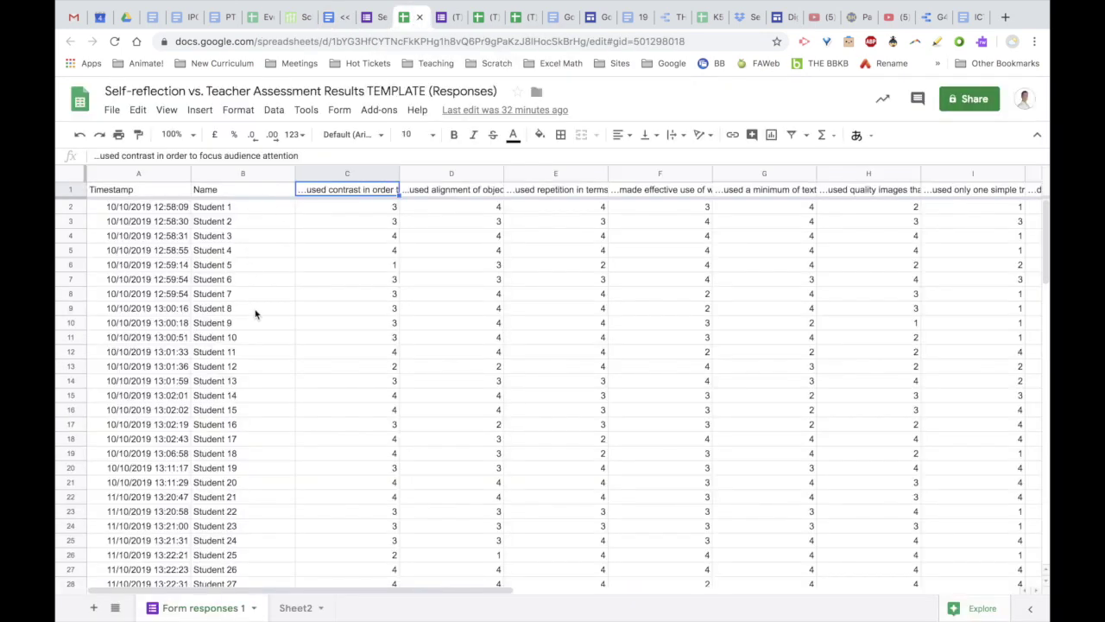
- Compare the teacher response sheet with the student response sheet and inspect the student score columns
left_click(480, 22)
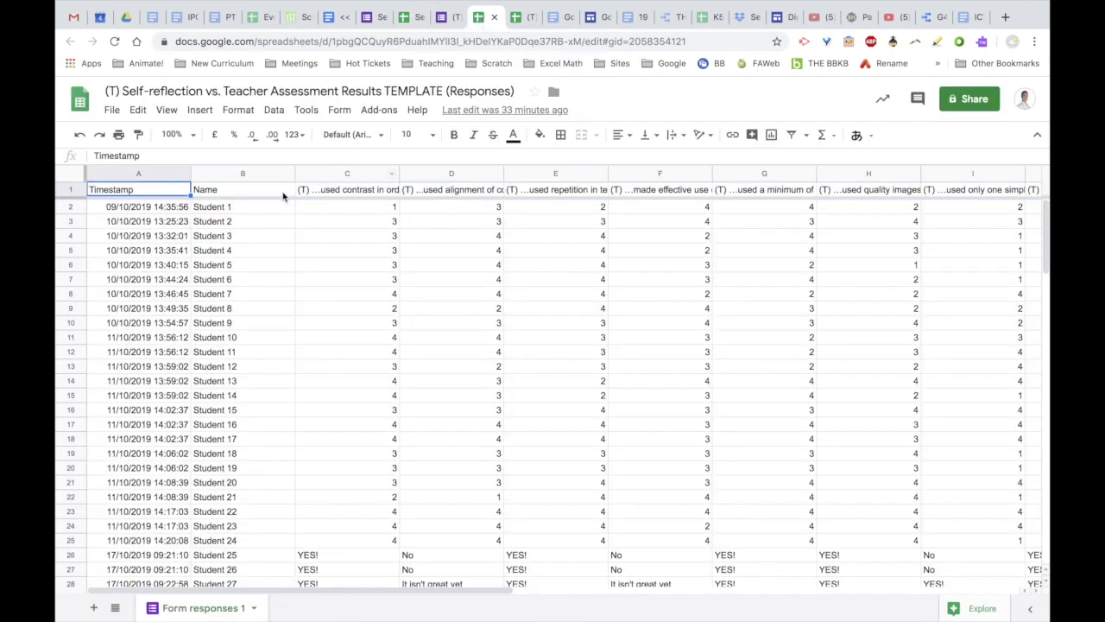
left_click(411, 17)
left_click(425, 283)
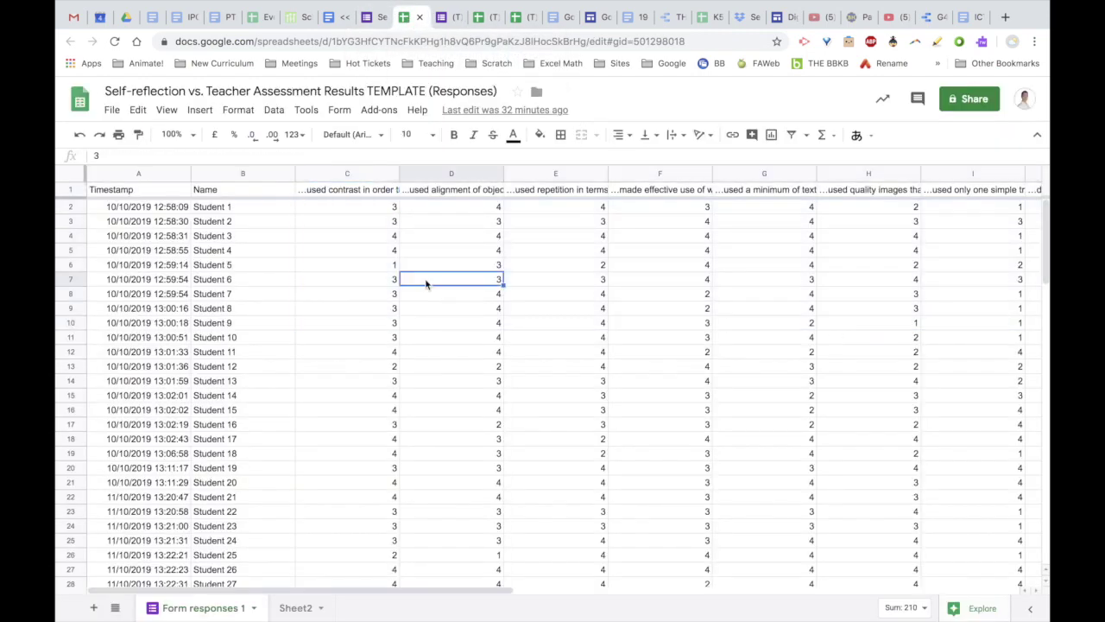
left_click_drag(350, 194, 818, 441)
left_click(685, 456)
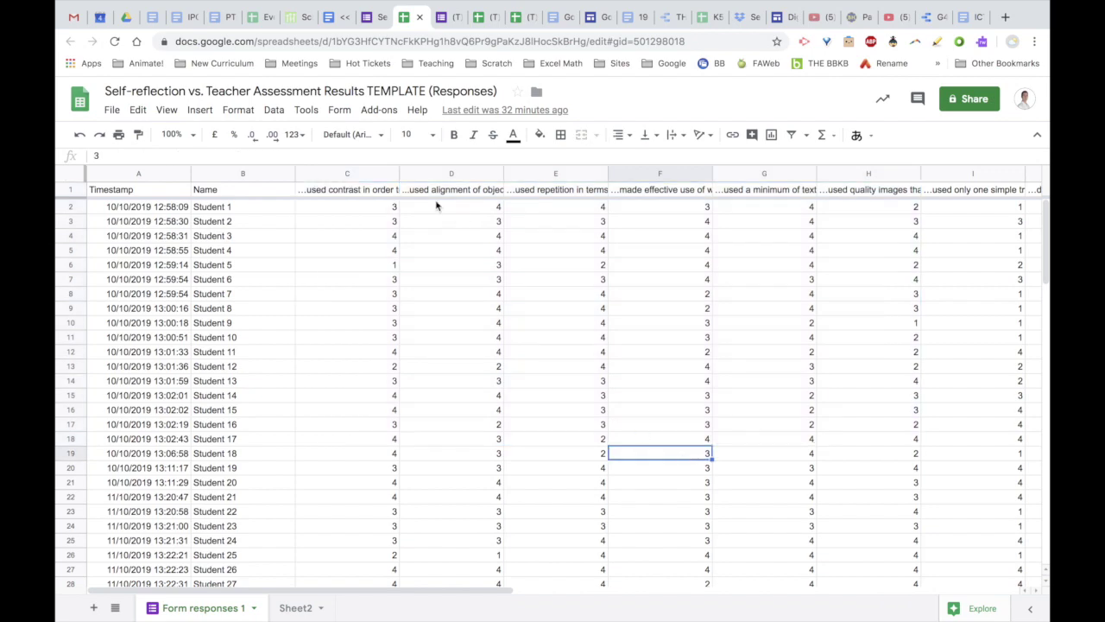
- Copy columns C through J from the student response sheet into the teacher response sheet, starting at column K
left_click_drag(357, 172, 704, 206)
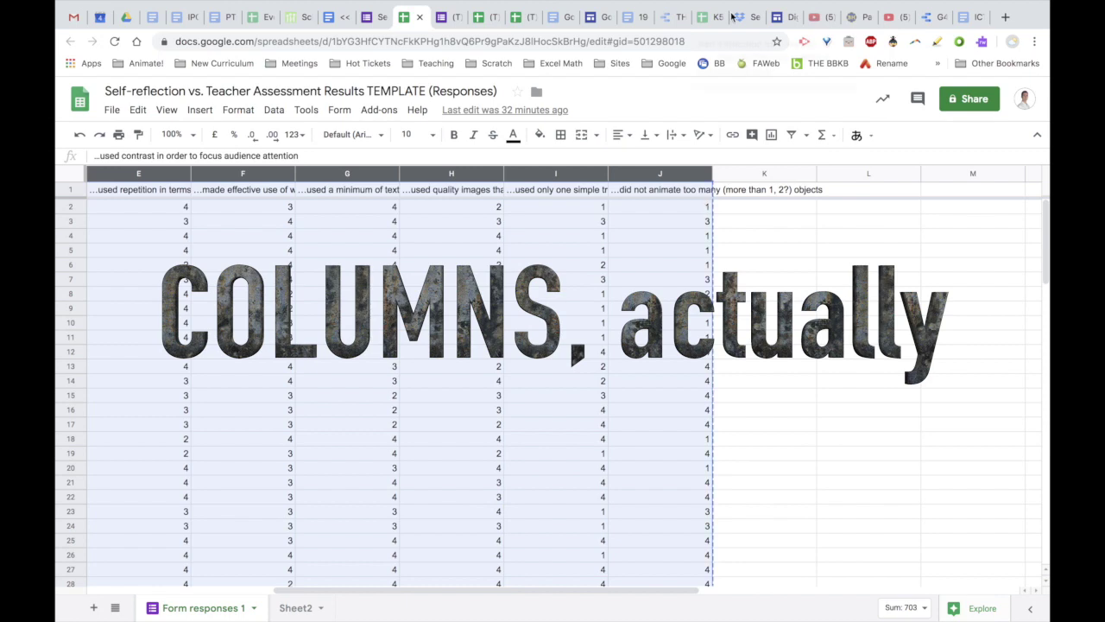
mouse_move(482, 9)
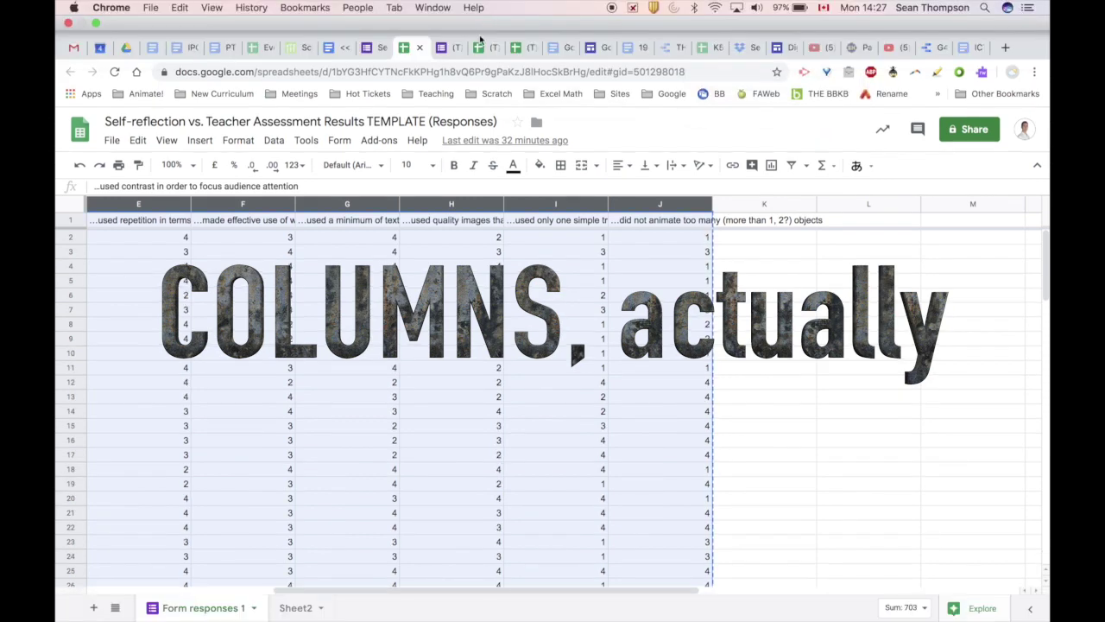
left_click(481, 47)
scroll(608, 273, "right", 6)
scroll(607, 273, "left", 2)
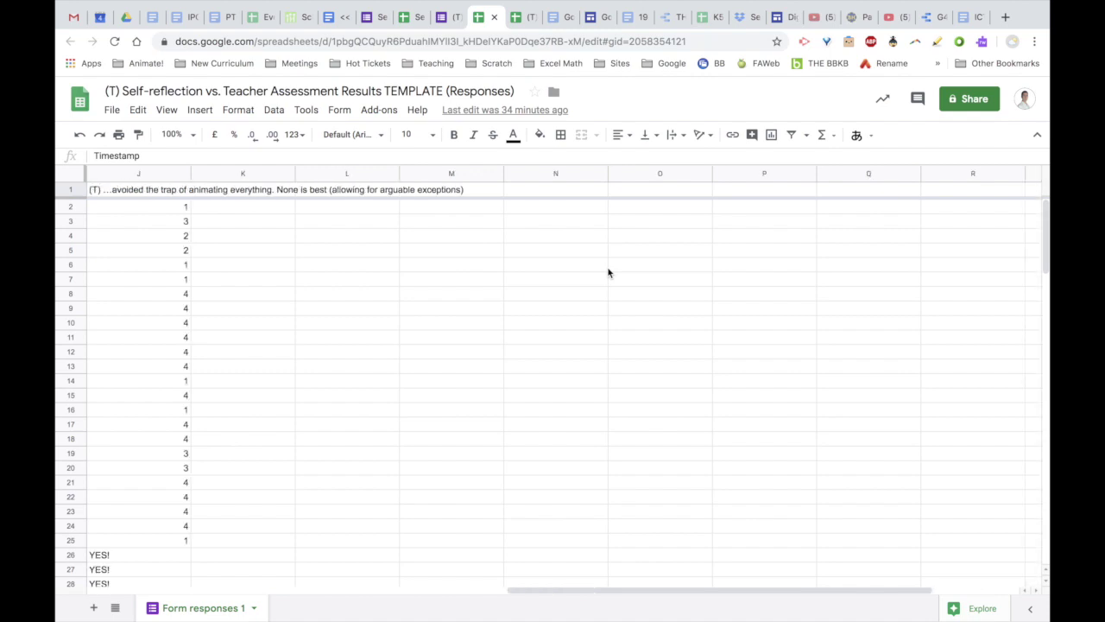
left_click(149, 189)
key("Right")
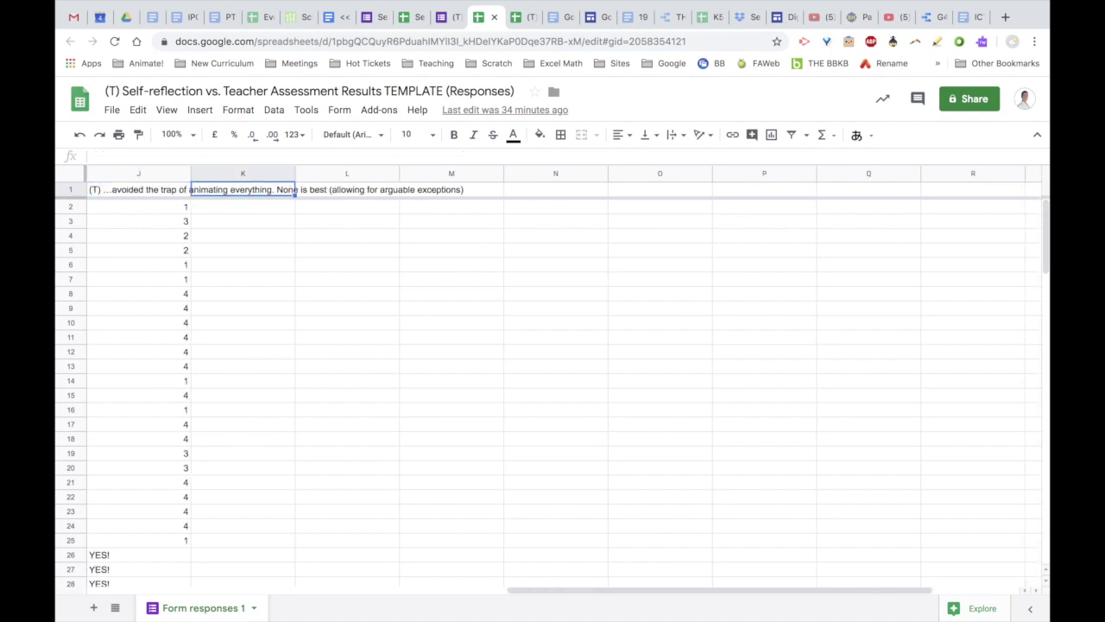
left_click(214, 170)
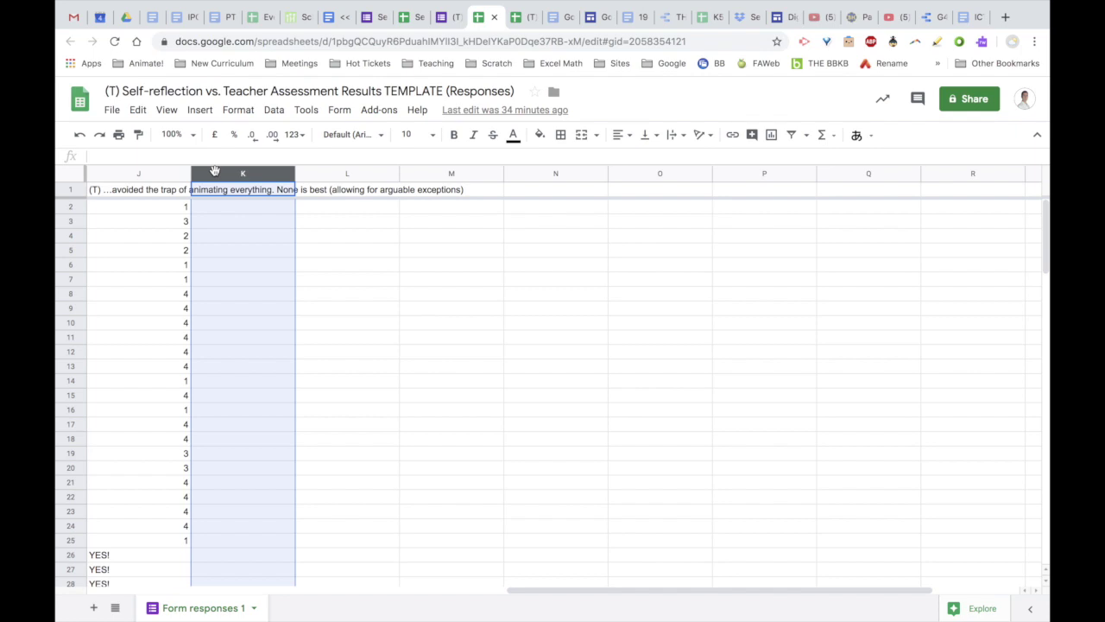
key("ctrl+v")
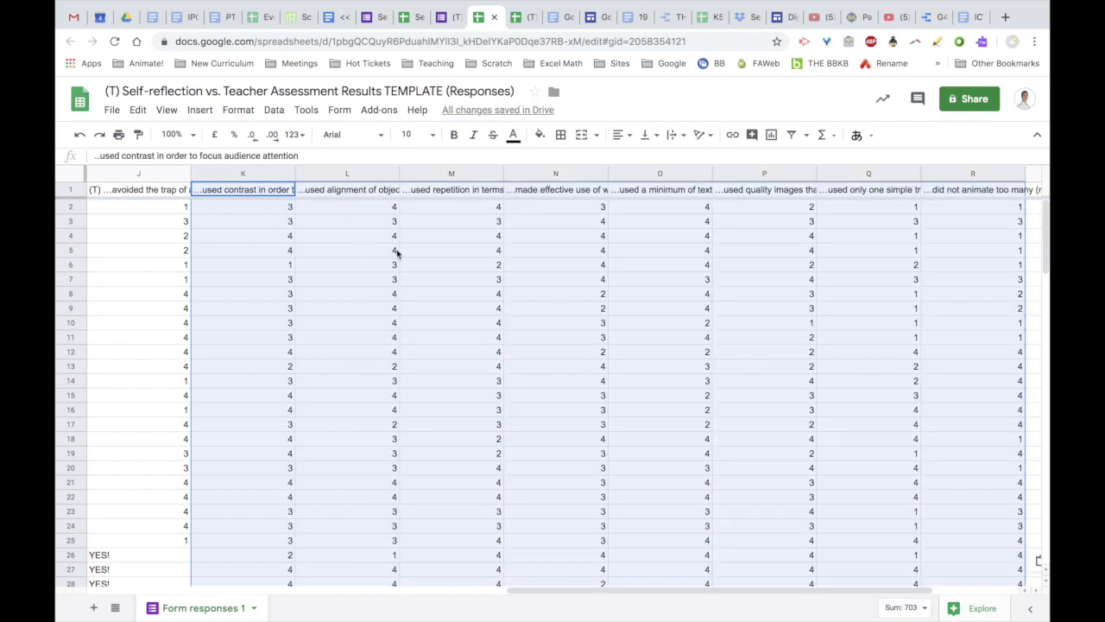
- Check Student 1's row across the teacher and self-reflection columns of the combined sheet
scroll(397, 252, "left", 10)
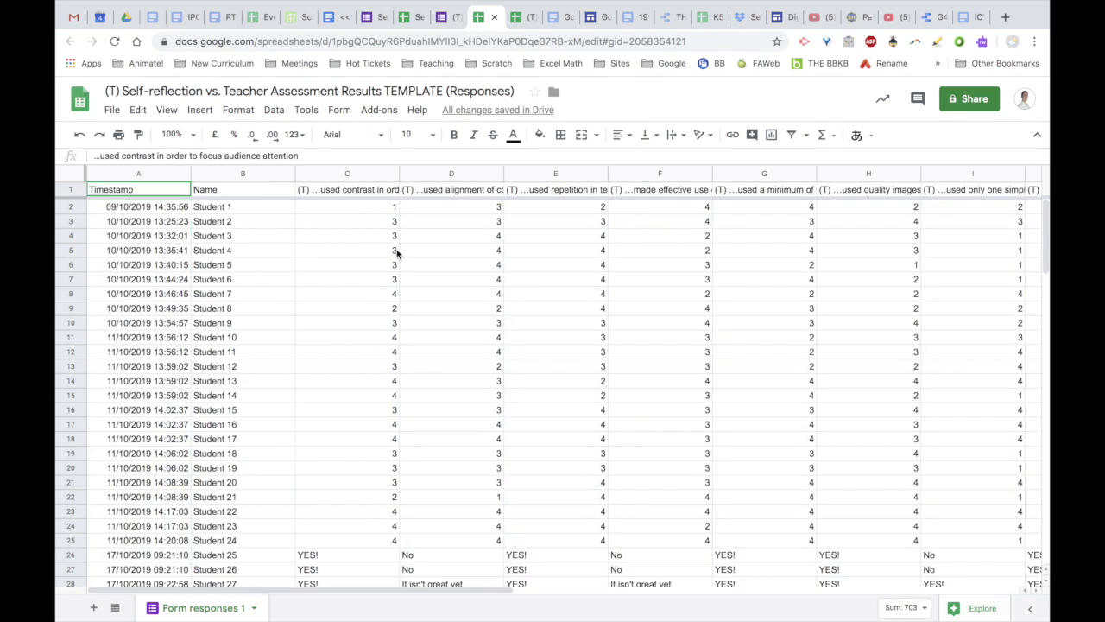
left_click(69, 208)
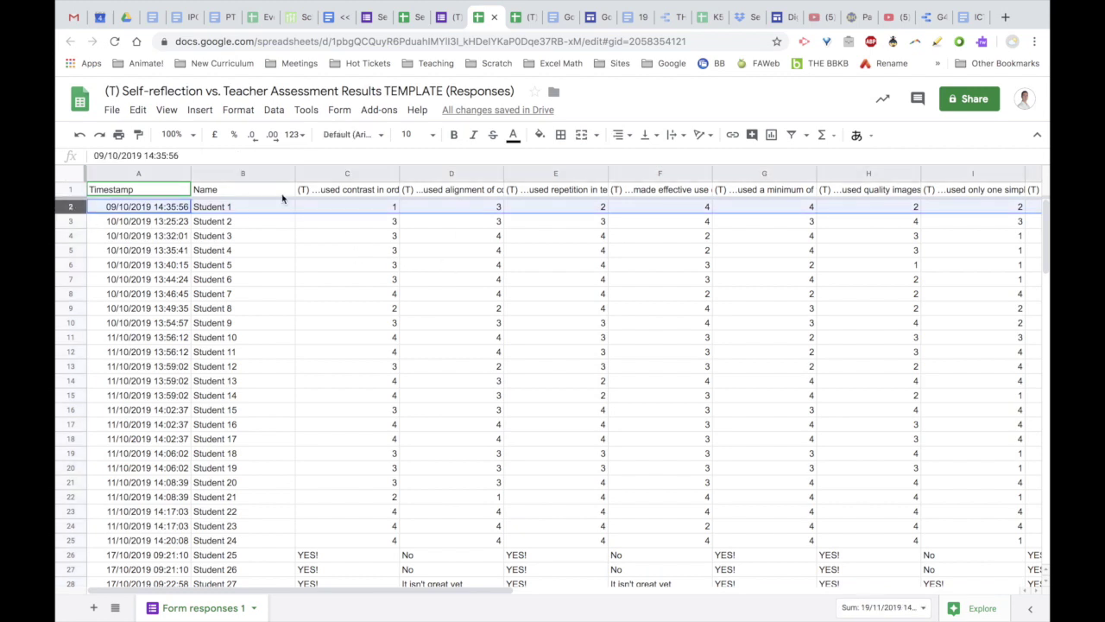
scroll(706, 225, "right", 7)
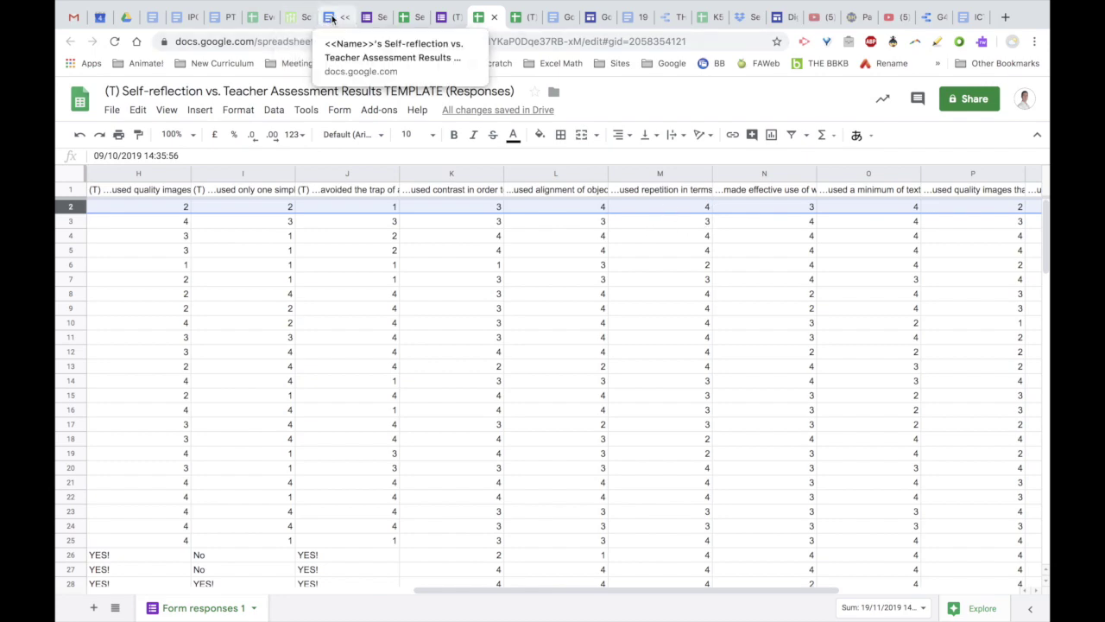
- Compare the (T) teacher headers in columns C to J with the student headers starting at column K
left_click(333, 17)
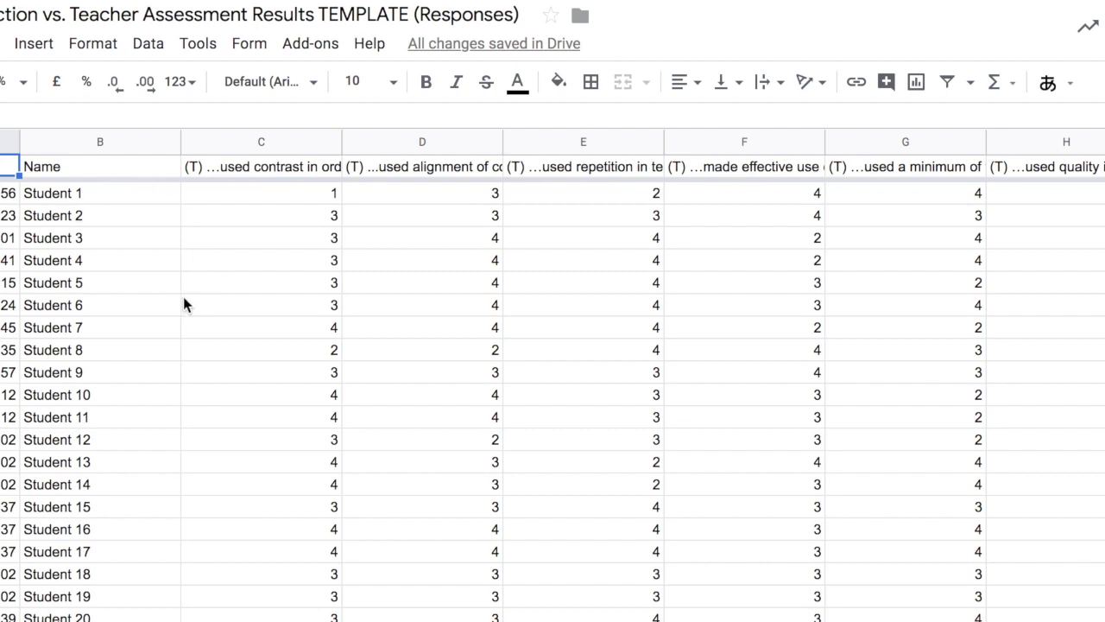
left_click(240, 167)
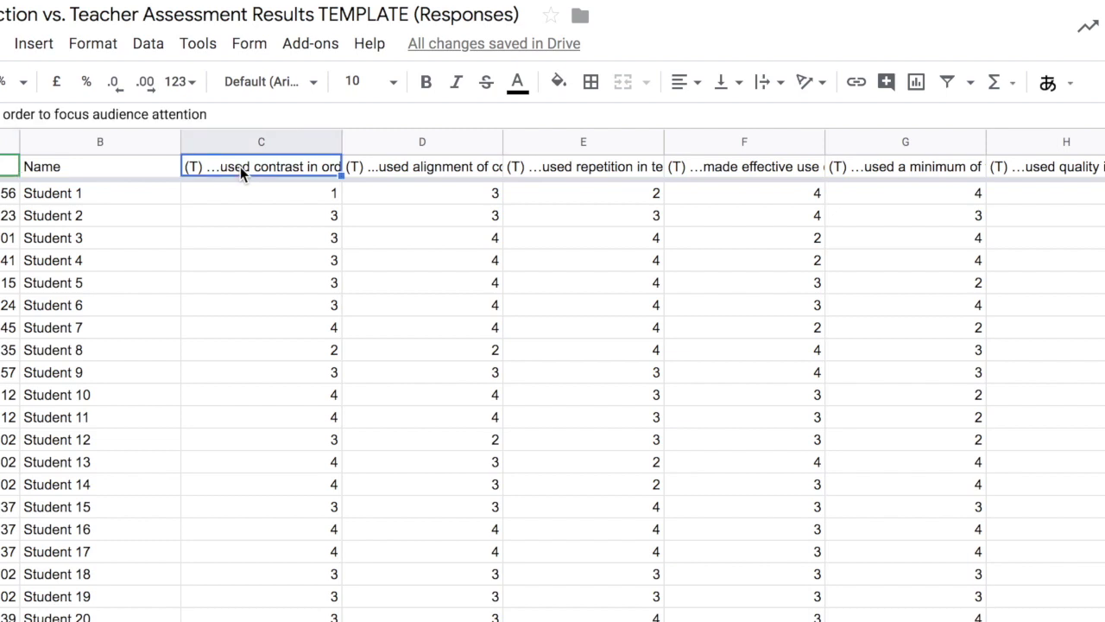
scroll(465, 252, "right", 5)
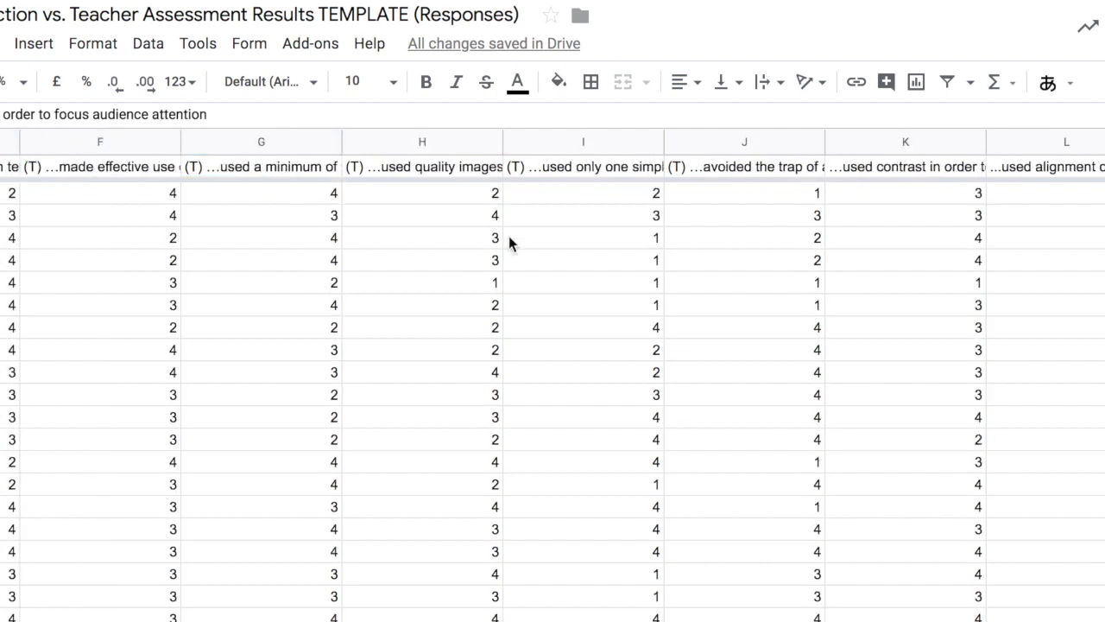
left_click(877, 173)
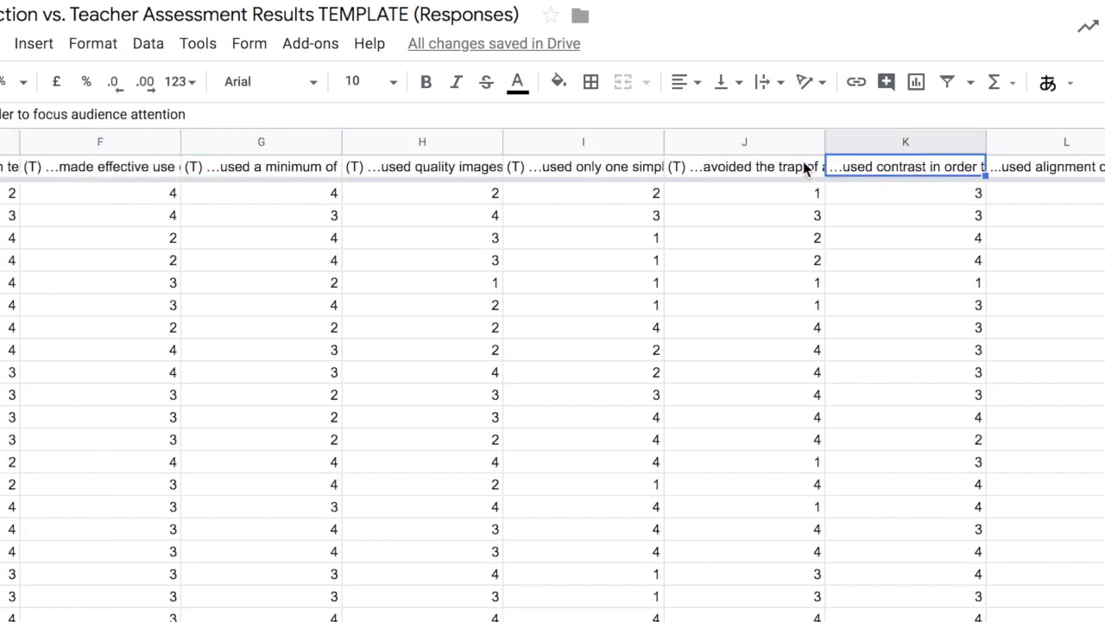
left_click(747, 166)
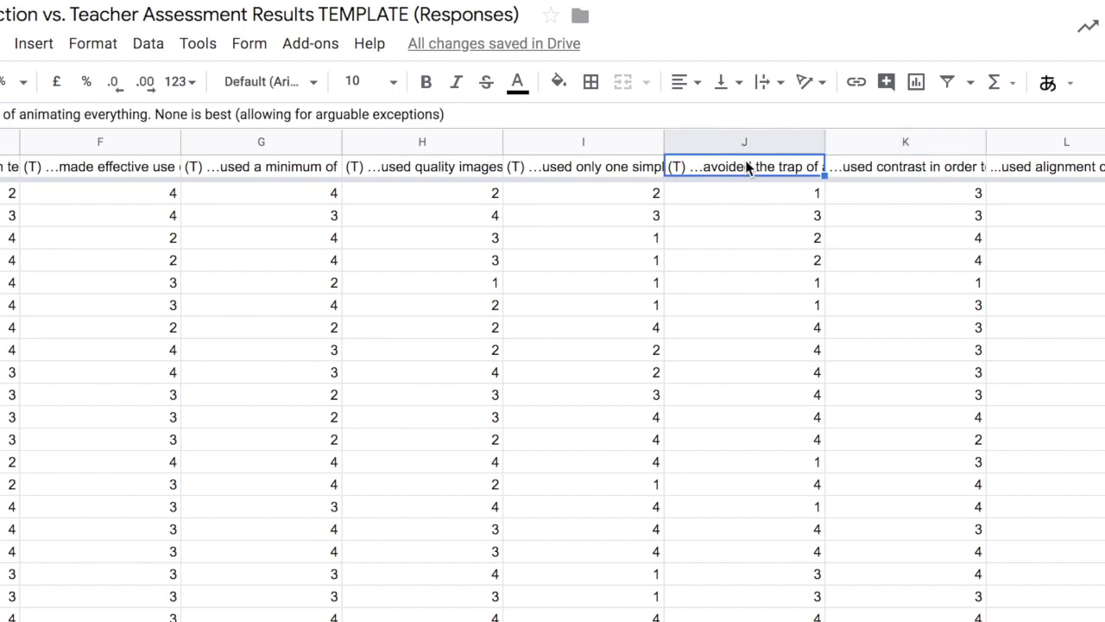
left_click(875, 172)
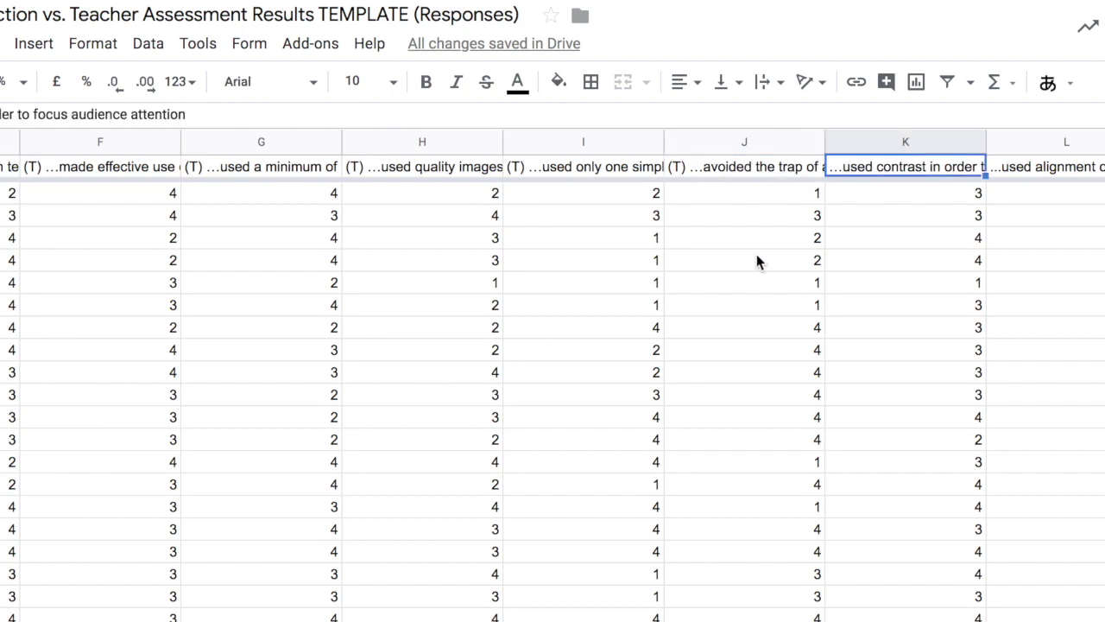
key("ctrl+Home")
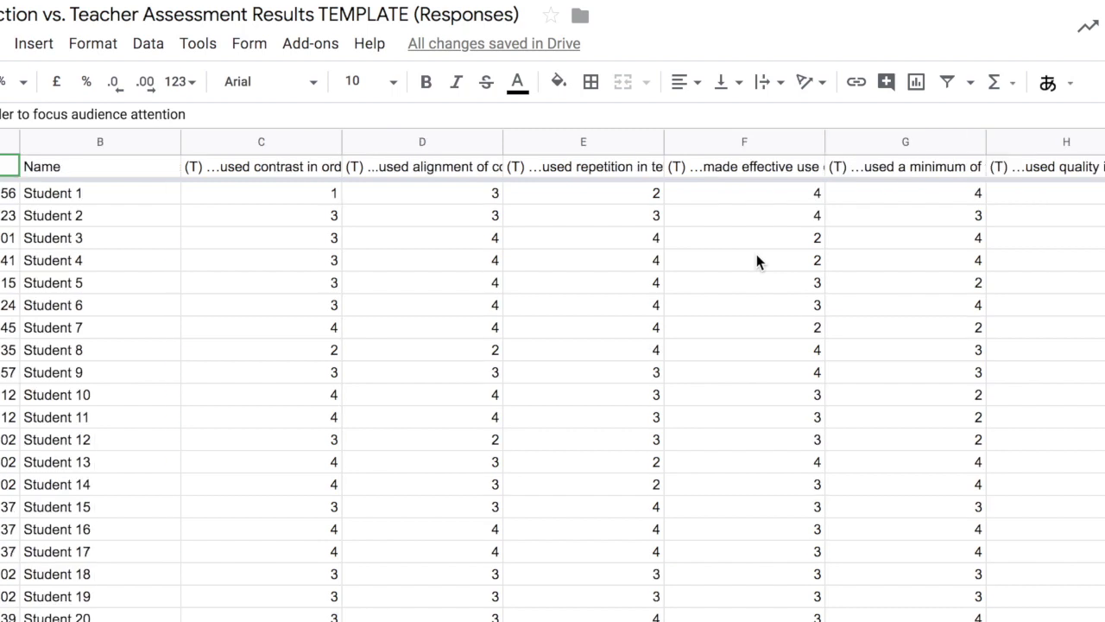
- Launch the Autocrat add-on and create a new merge job named <<First>> <<Last>>
left_click(306, 52)
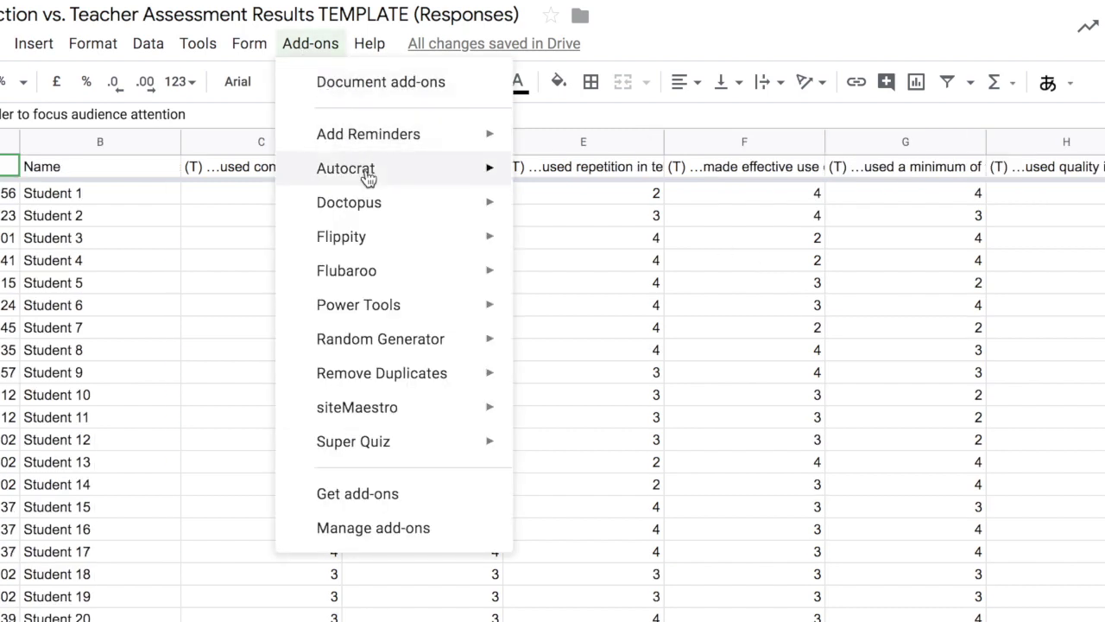
mouse_move(365, 177)
left_click(561, 177)
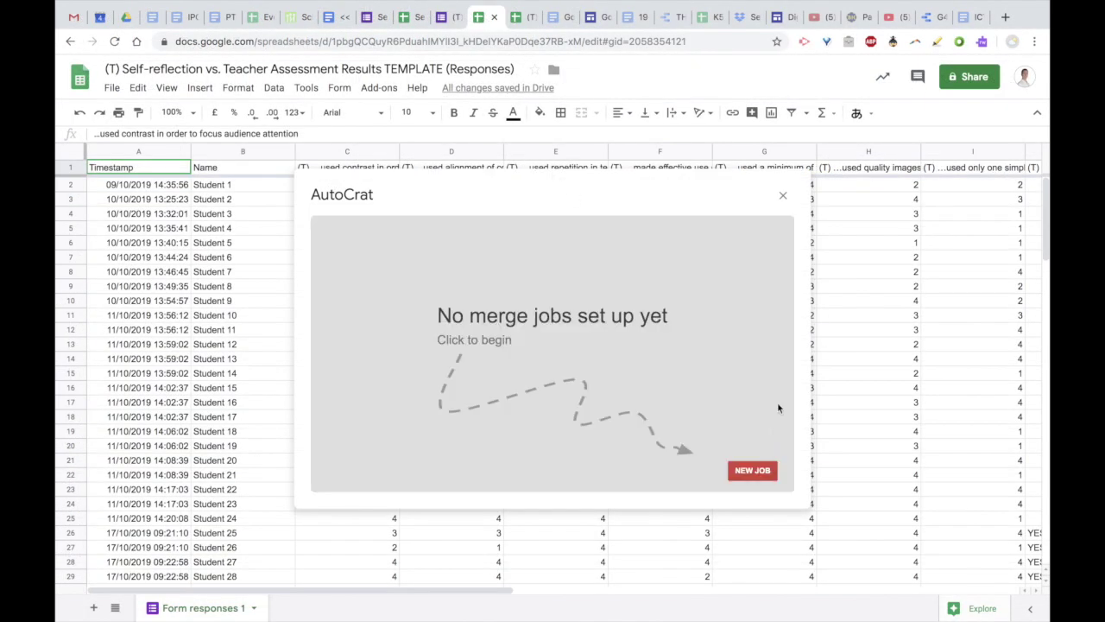
left_click(751, 471)
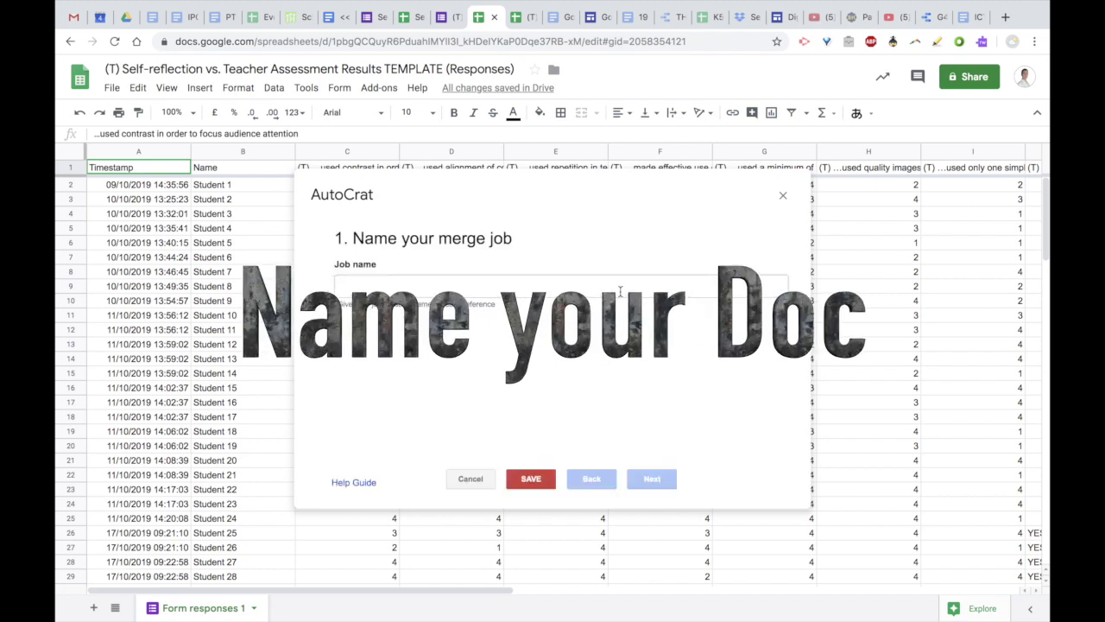
left_click(518, 286)
type("<<First>> <<Last>>")
left_click(657, 480)
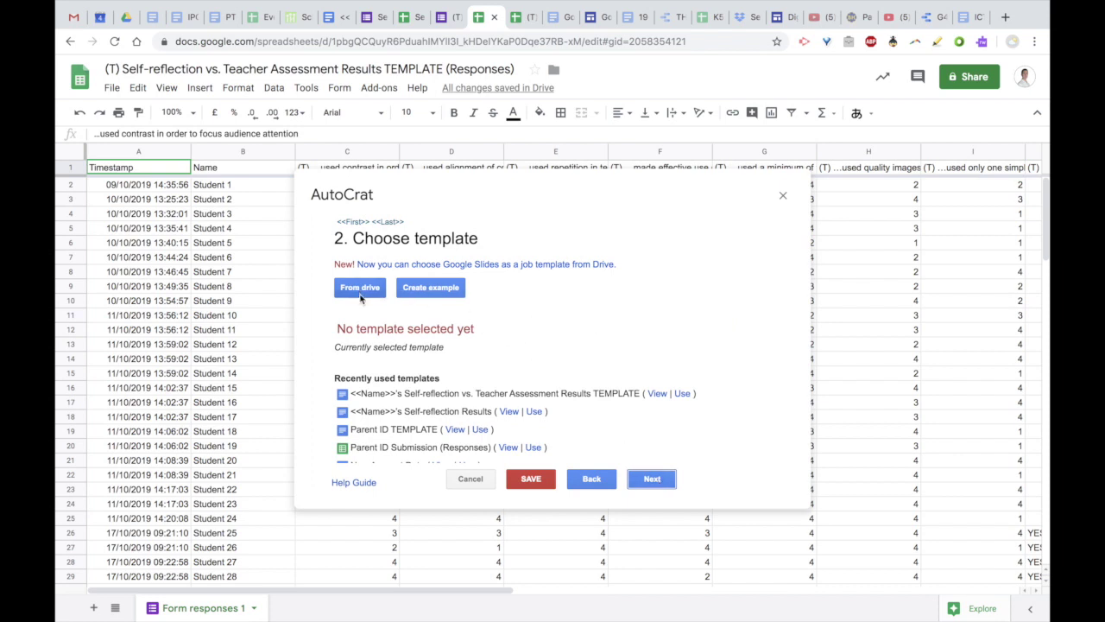
- Use <<Name>>'s Self-reflection vs. Teacher Assessment Results TEMPLATE as the job template, with Form responses 1 as the merge tab
left_click(682, 396)
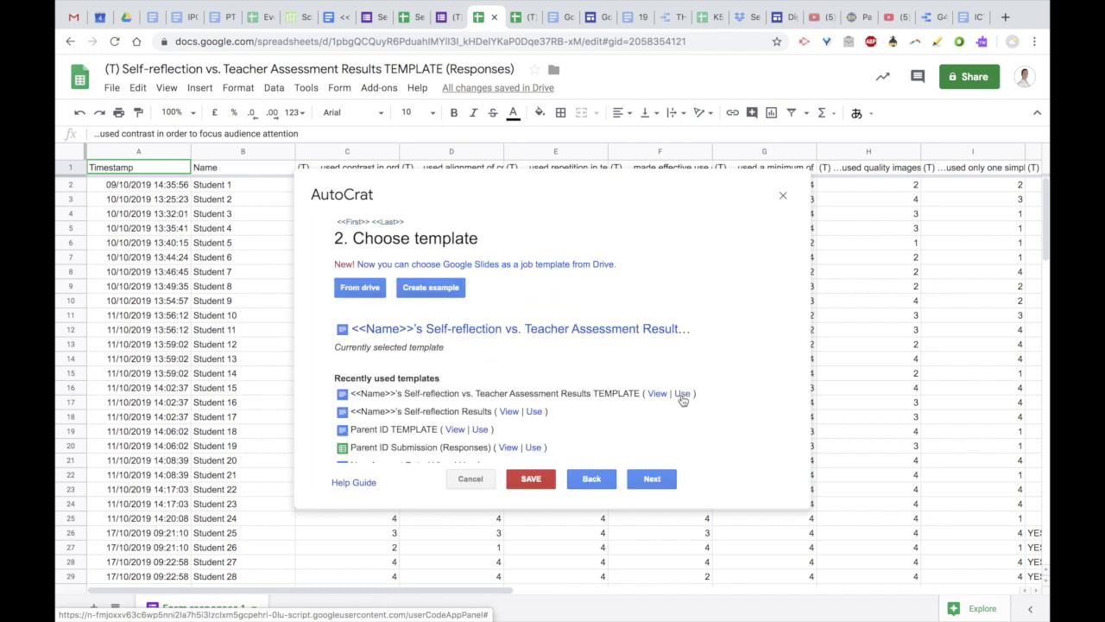
left_click(649, 482)
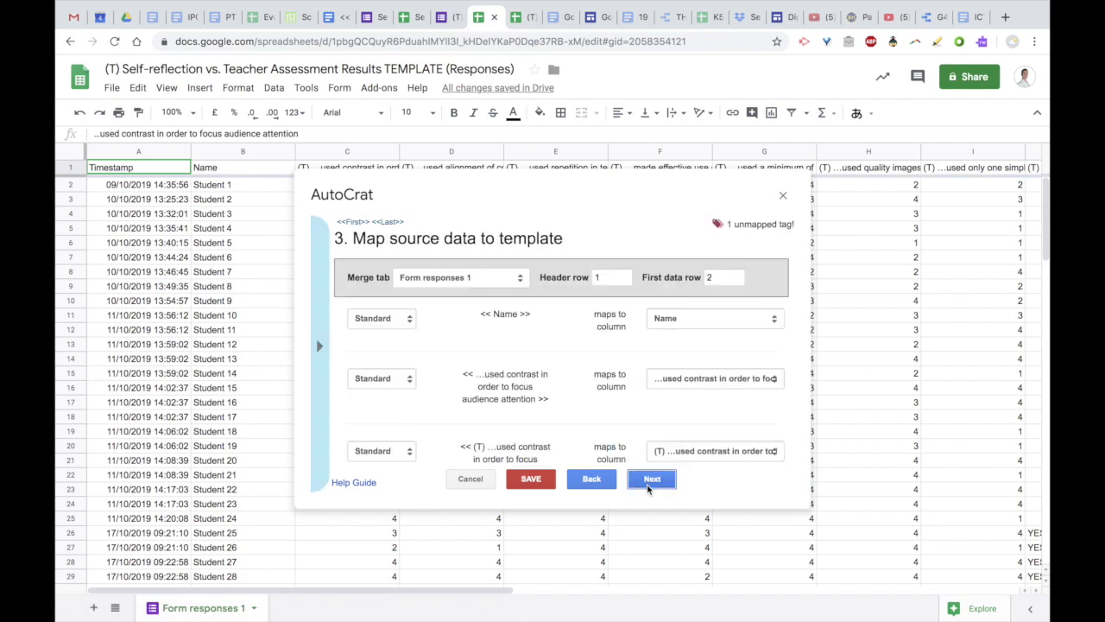
left_click(518, 277)
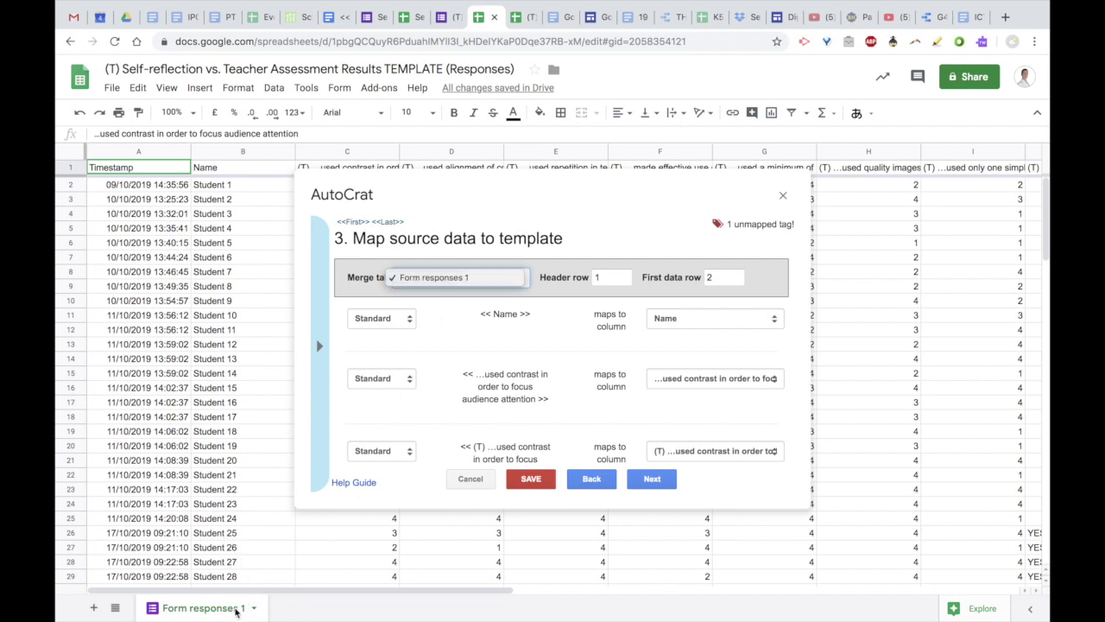
left_click(476, 277)
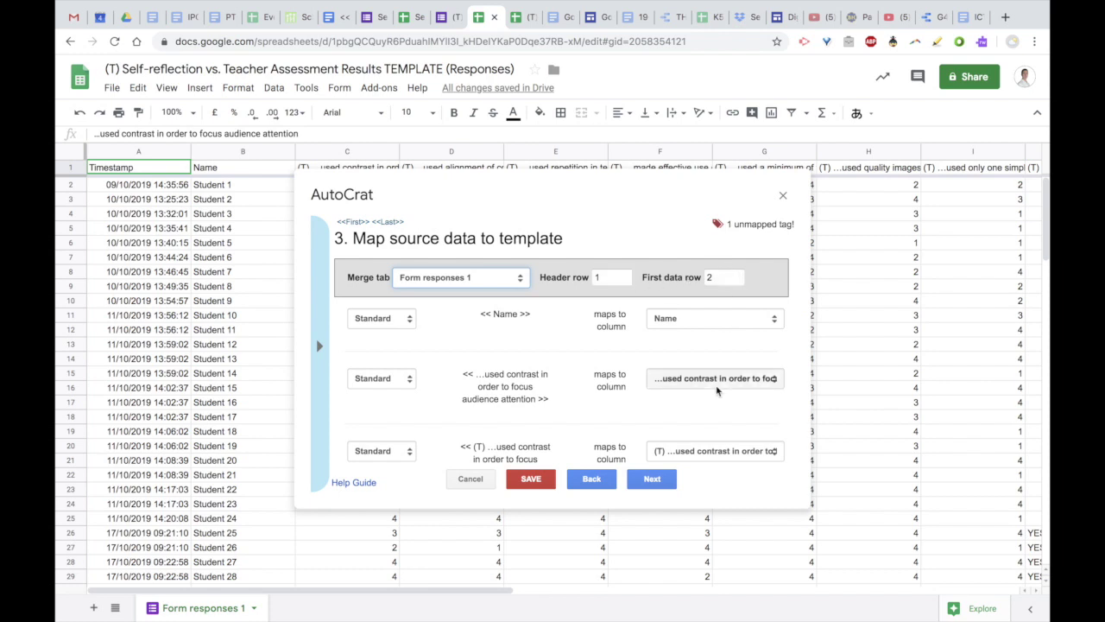
- Map the student "…used alignment of components" tag to the "…used alignment of objects on my slides" column and review the remaining mappings
scroll(717, 388, "down", 4)
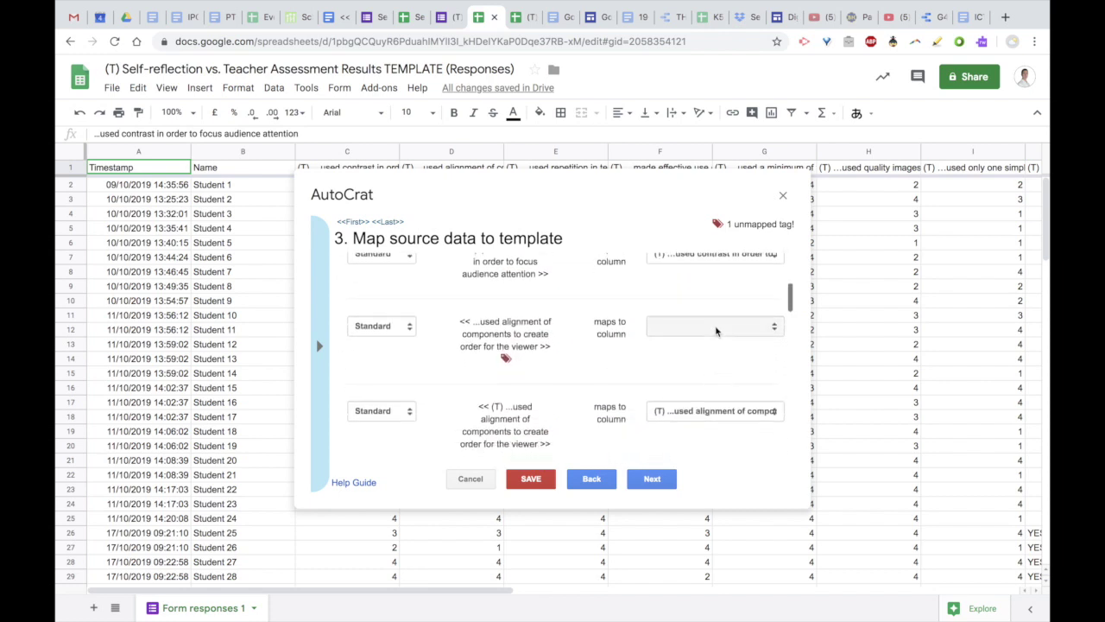
left_click(716, 329)
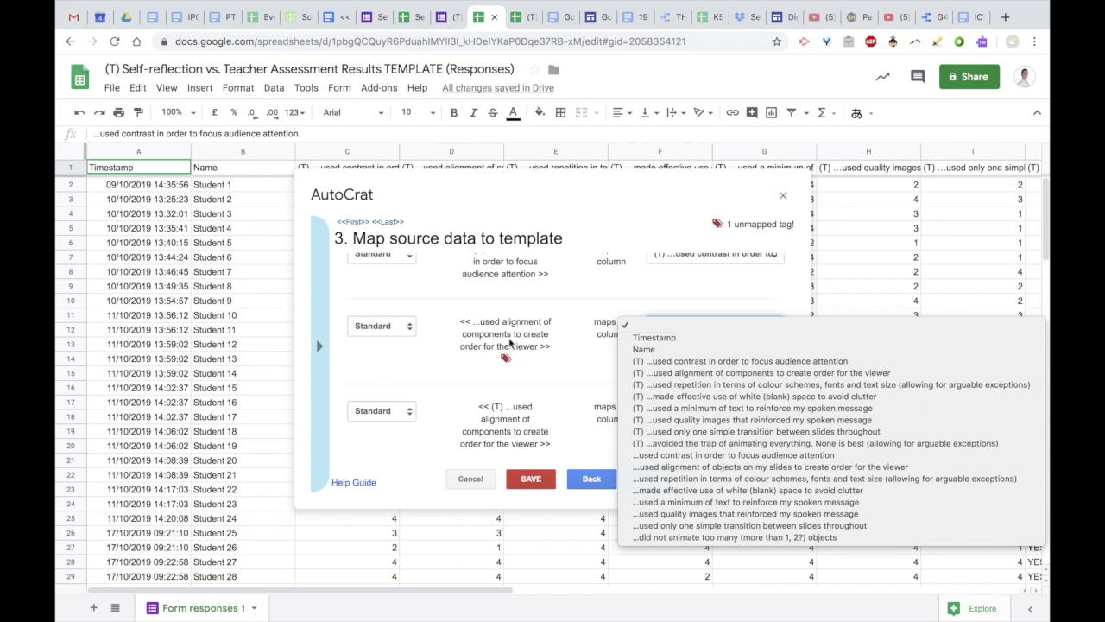
left_click(697, 467)
scroll(692, 414, "down", 1)
scroll(691, 414, "down", 10)
scroll(691, 415, "down", 3)
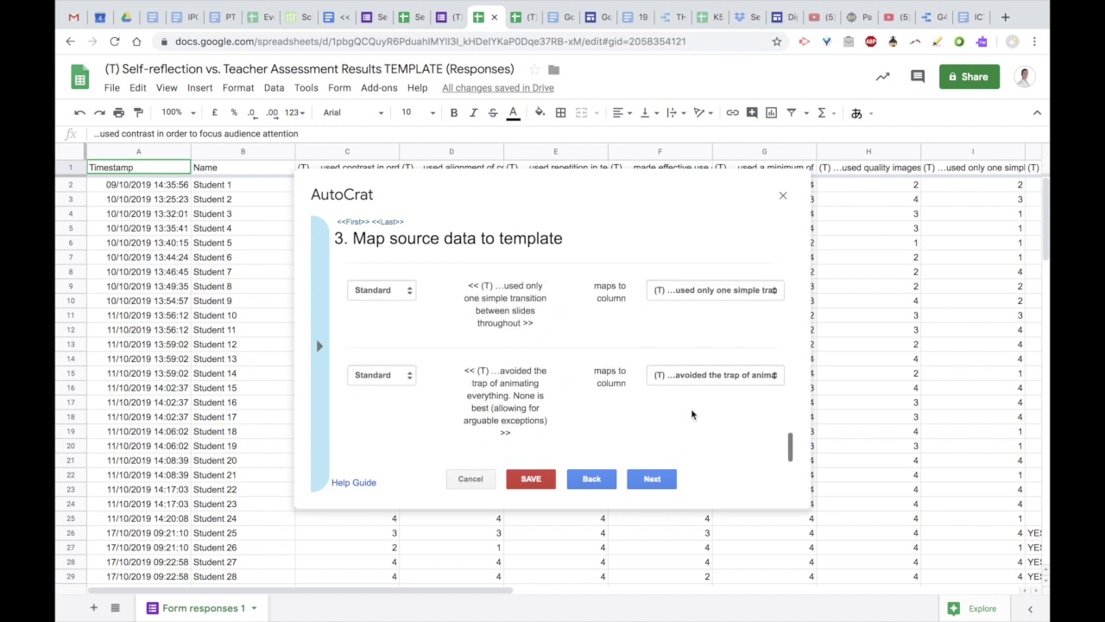
left_click(662, 481)
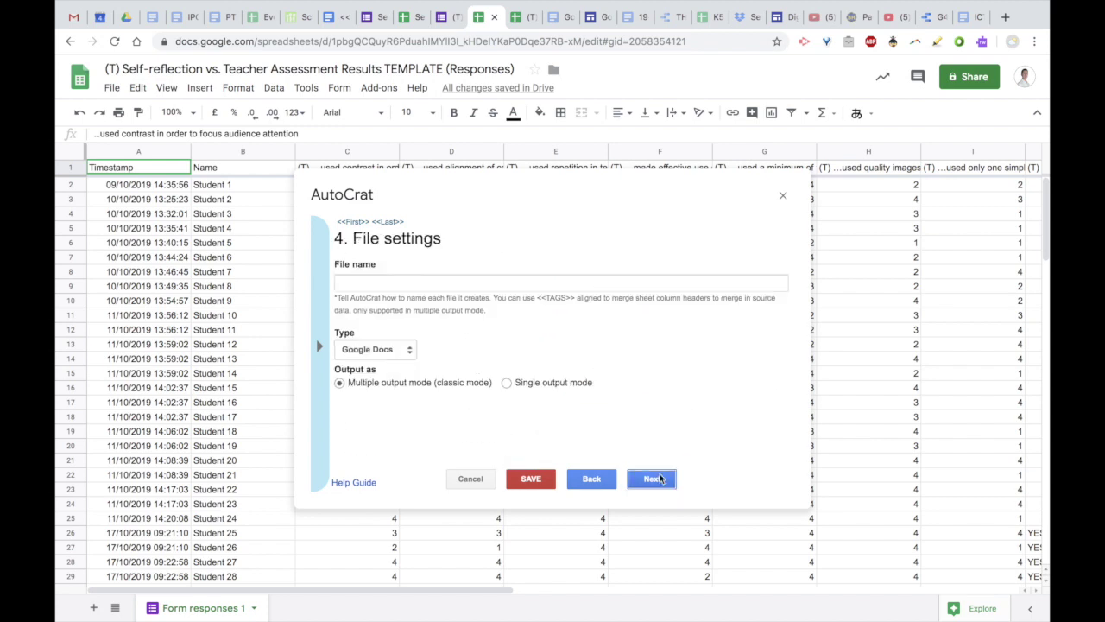
- Set the output file name to <<Name>> and keep Google Docs as the type in multiple output mode
left_click(620, 285)
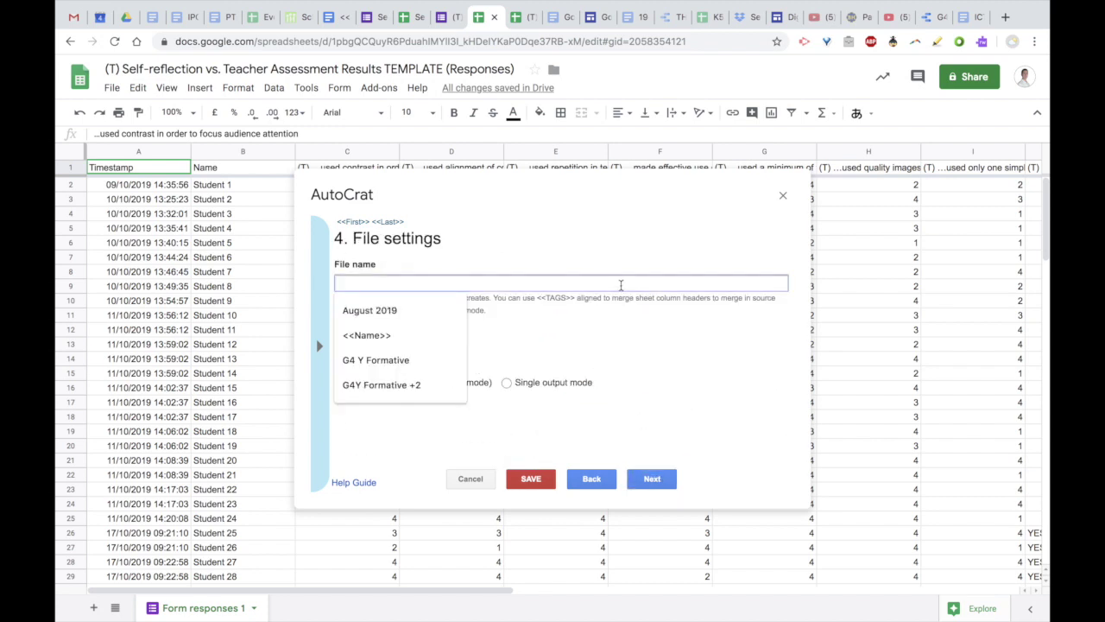
left_click(371, 335)
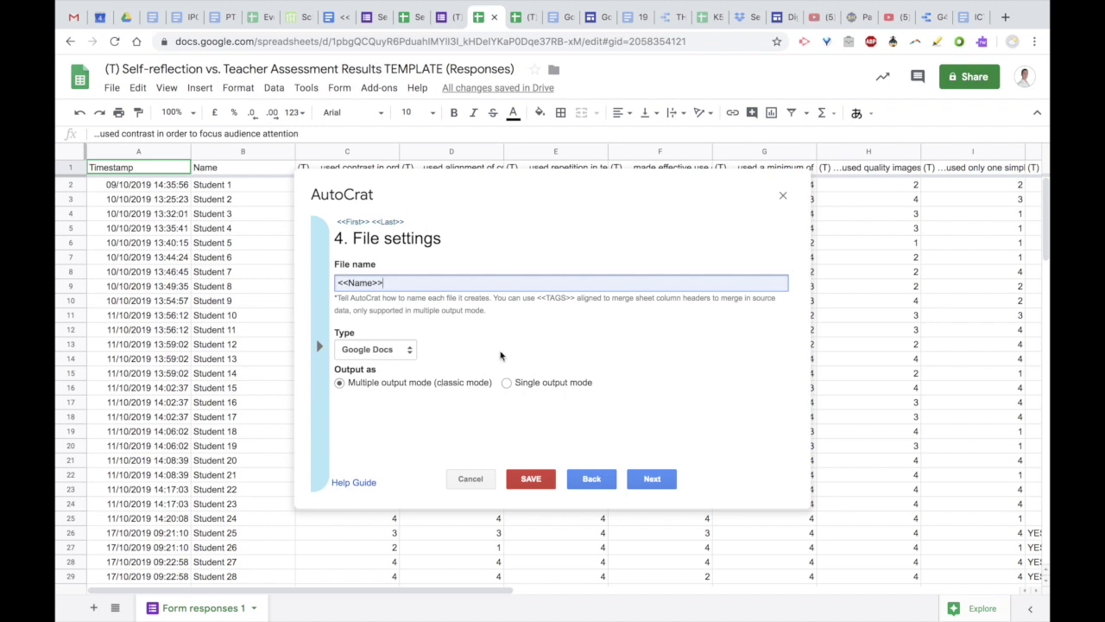
left_click(591, 478)
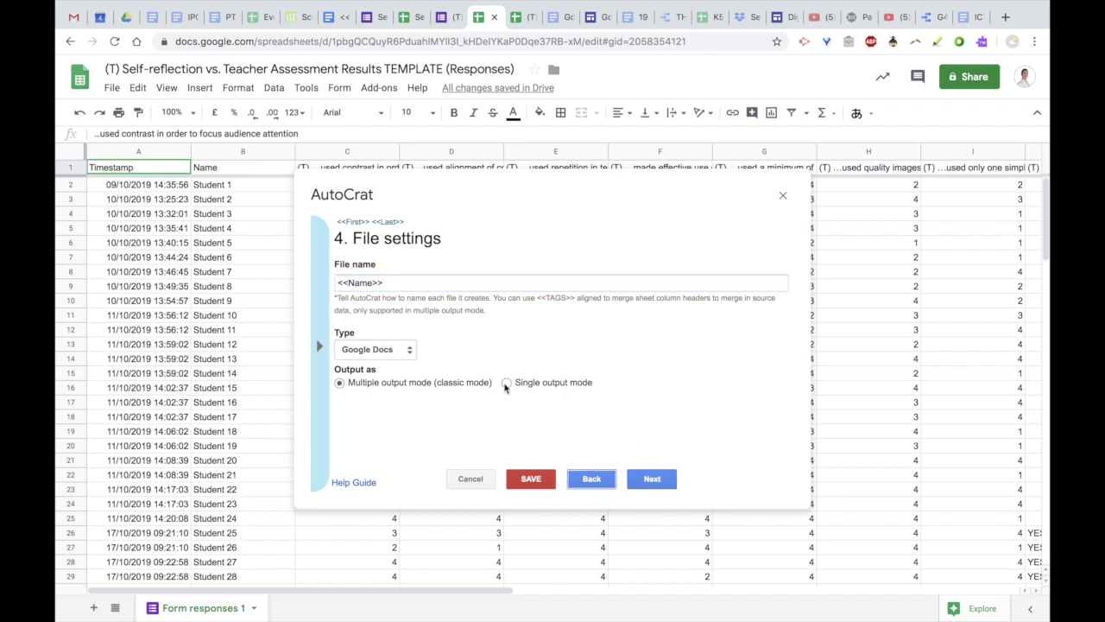
left_click(506, 383)
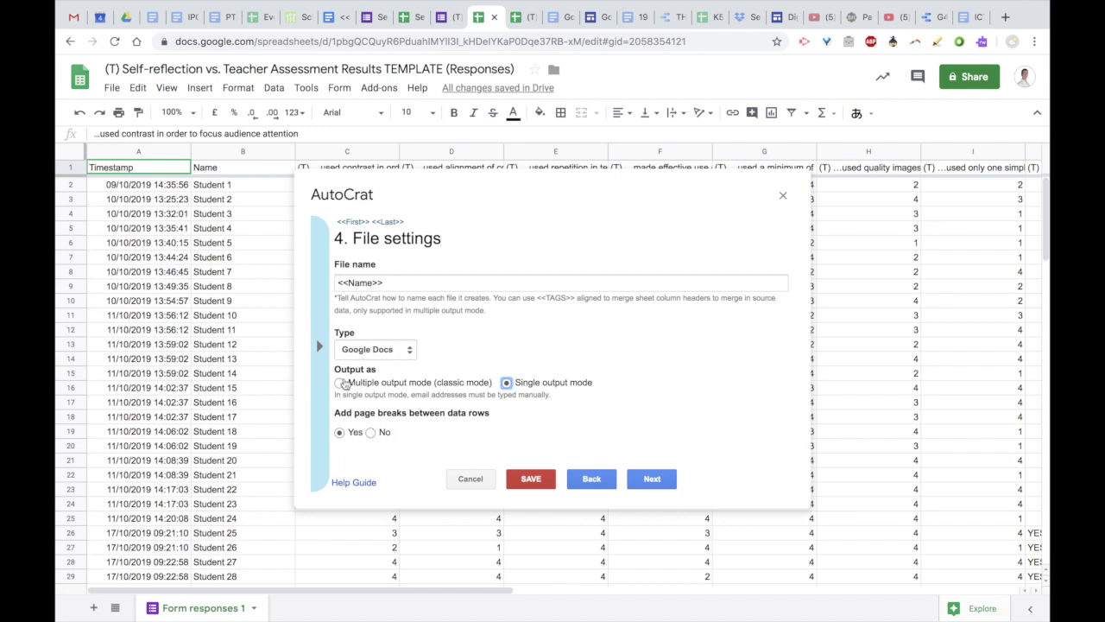
left_click(340, 383)
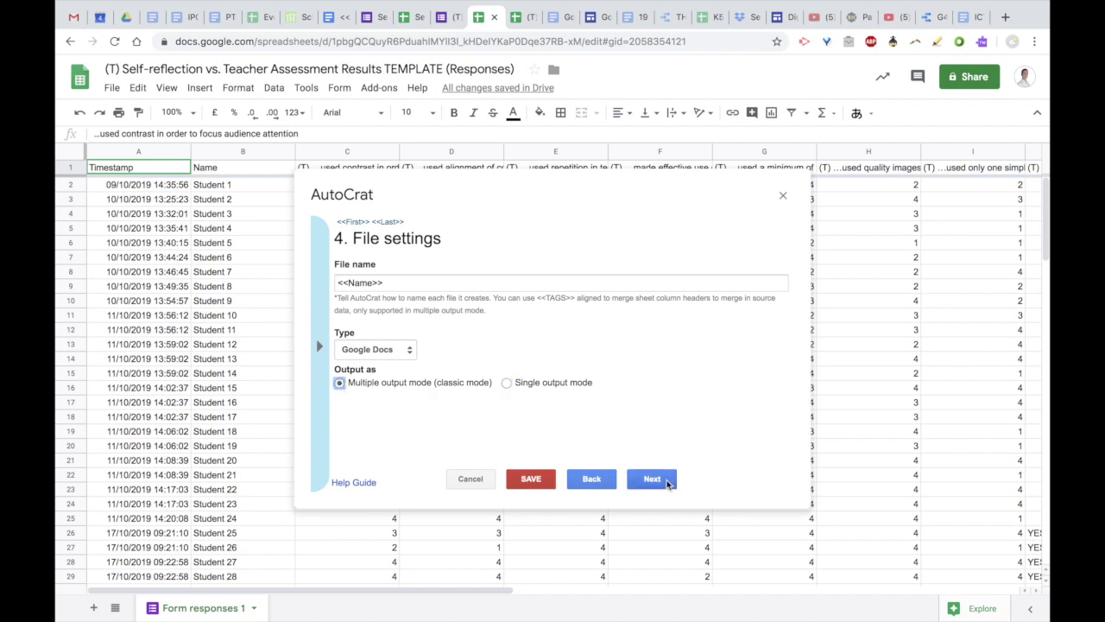
left_click(651, 479)
- Choose the Dicussions folder as the destination for the merged docs and skip the optional settings, adding no merge condition
left_click(754, 242)
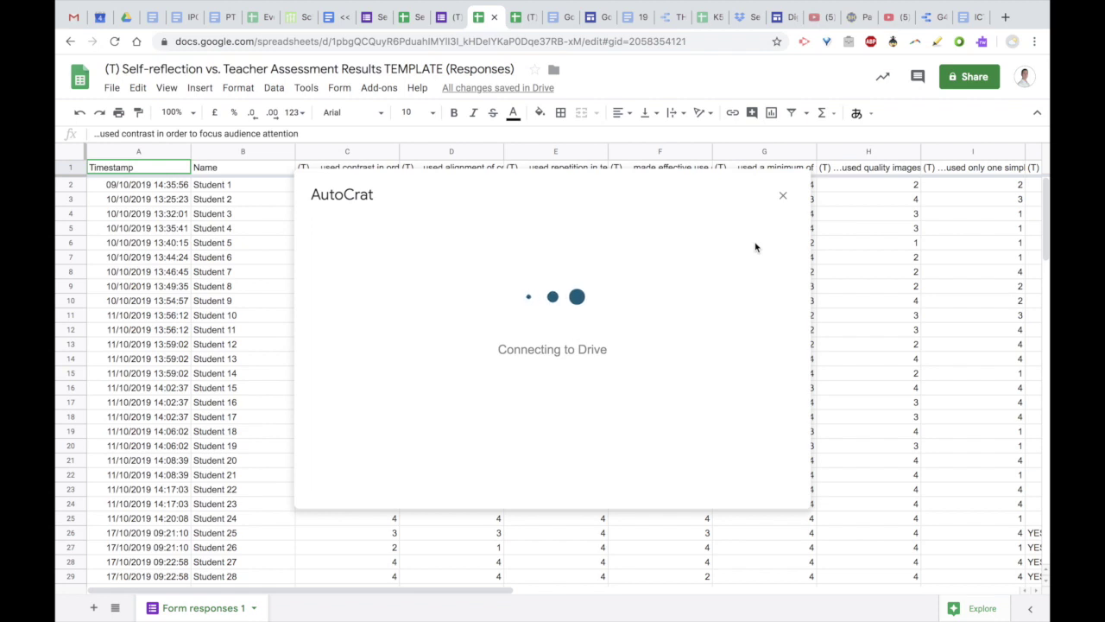
left_click(399, 346)
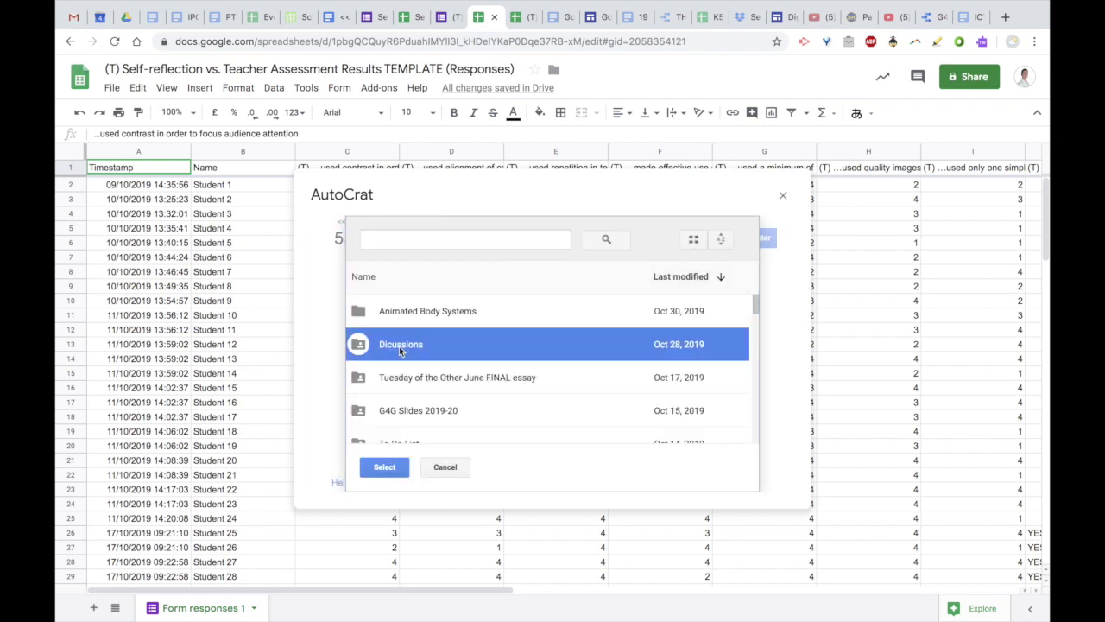
left_click(384, 467)
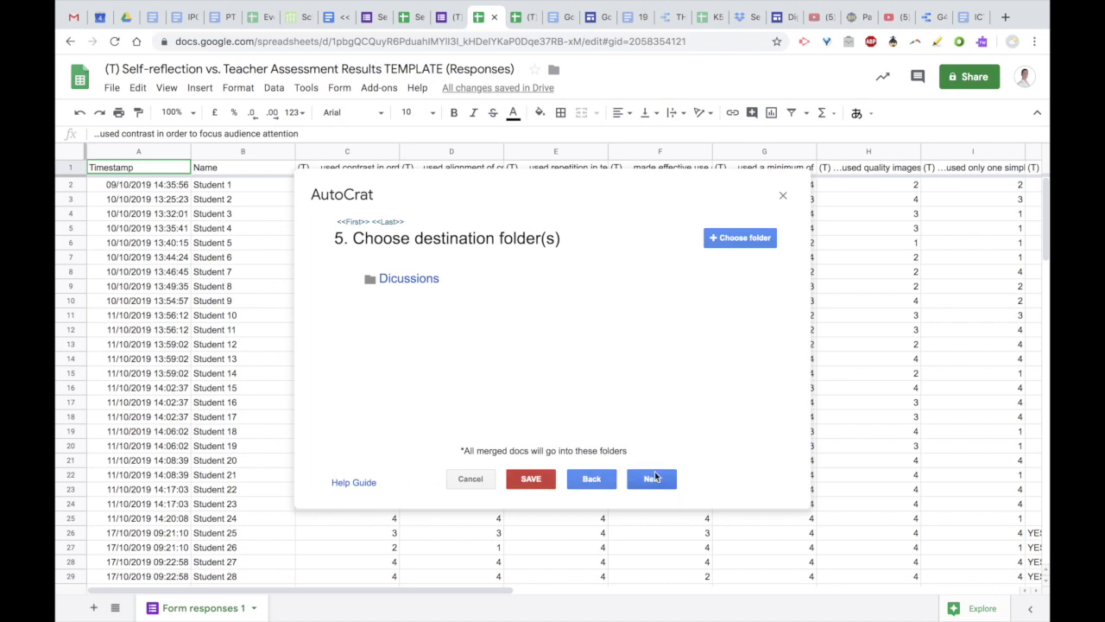
left_click(653, 477)
left_click(654, 477)
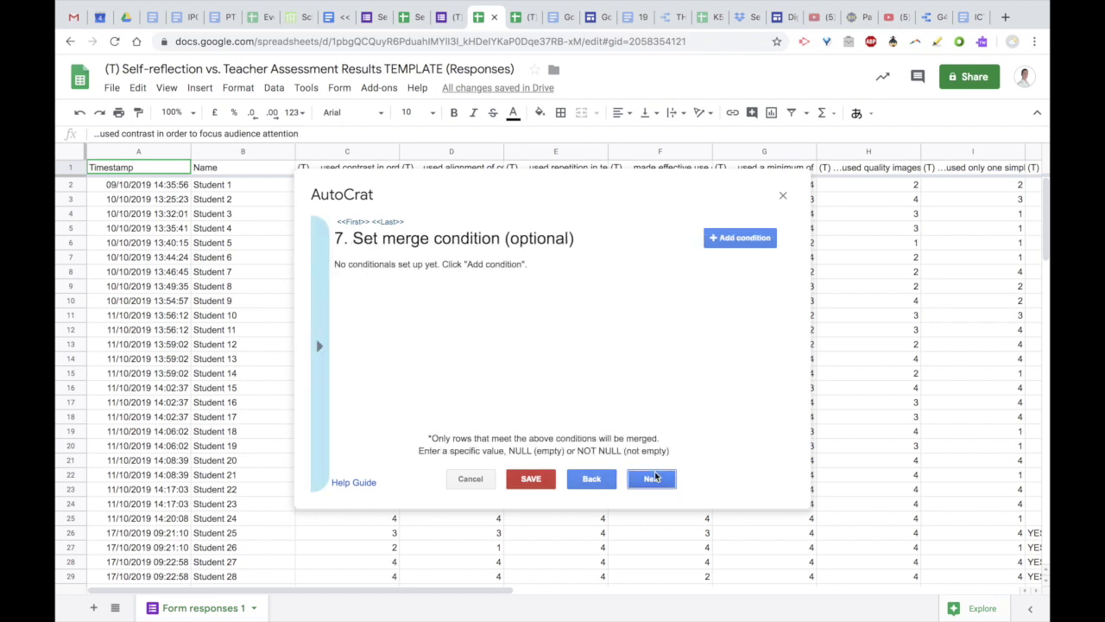
left_click(654, 477)
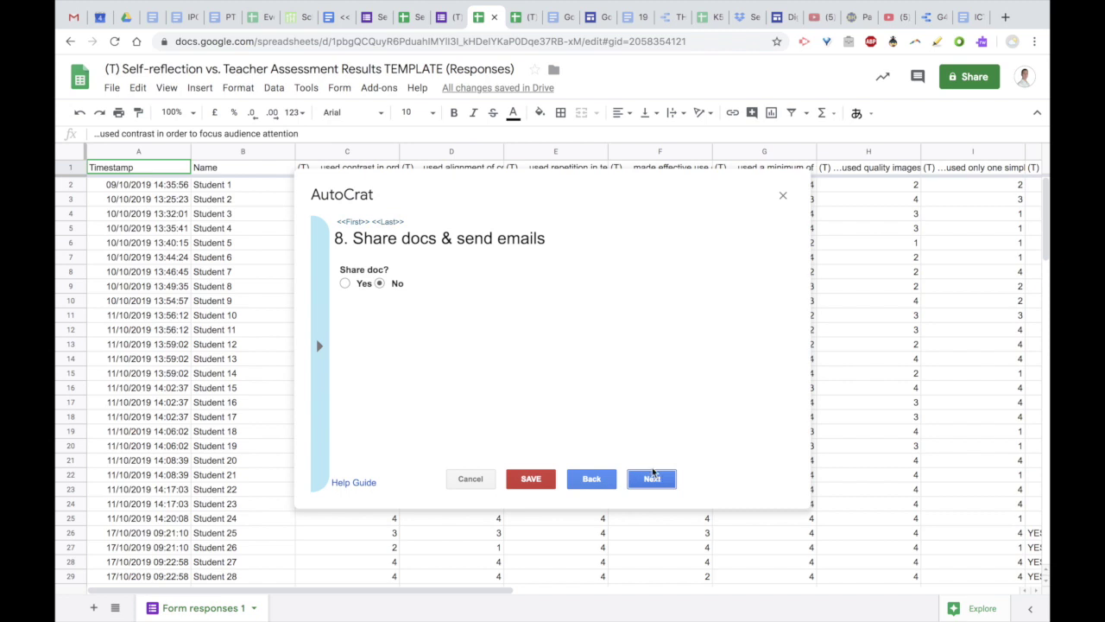
- Enable sharing of the merged docs as editable docs and address the email to the <<email>> tag
left_click(346, 284)
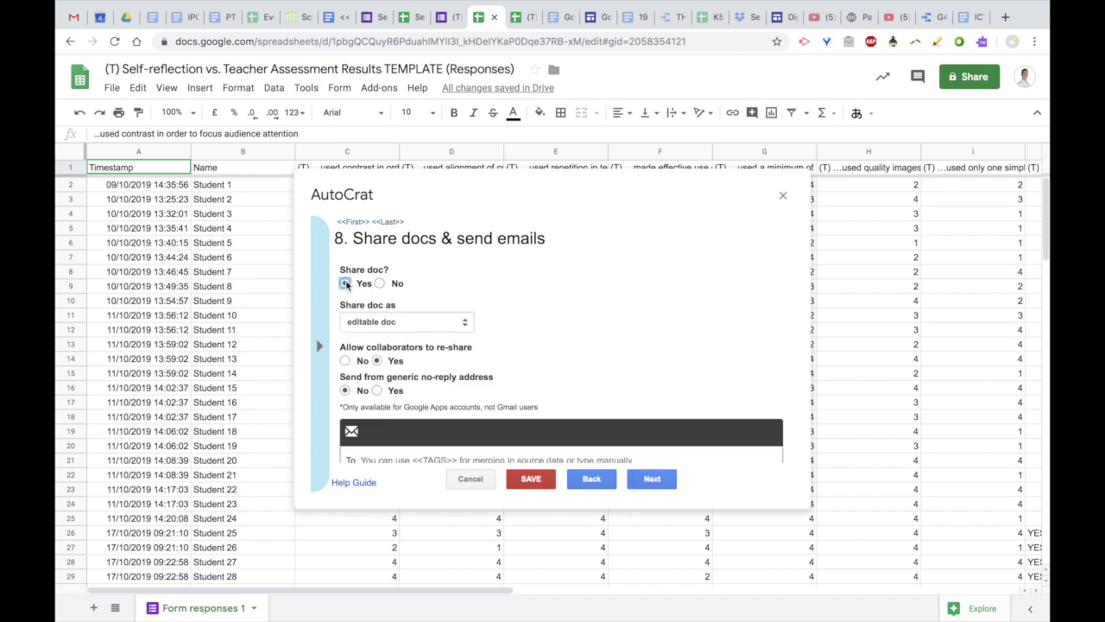
left_click(379, 284)
left_click(370, 285)
scroll(421, 403, "down", 3)
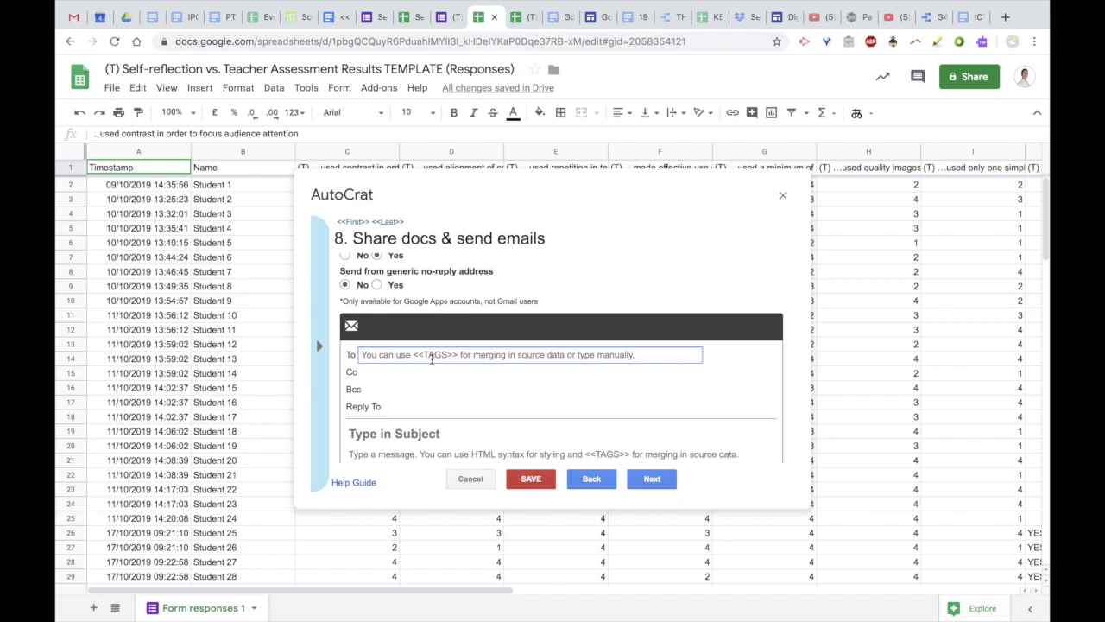
left_click(431, 359)
type("<<")
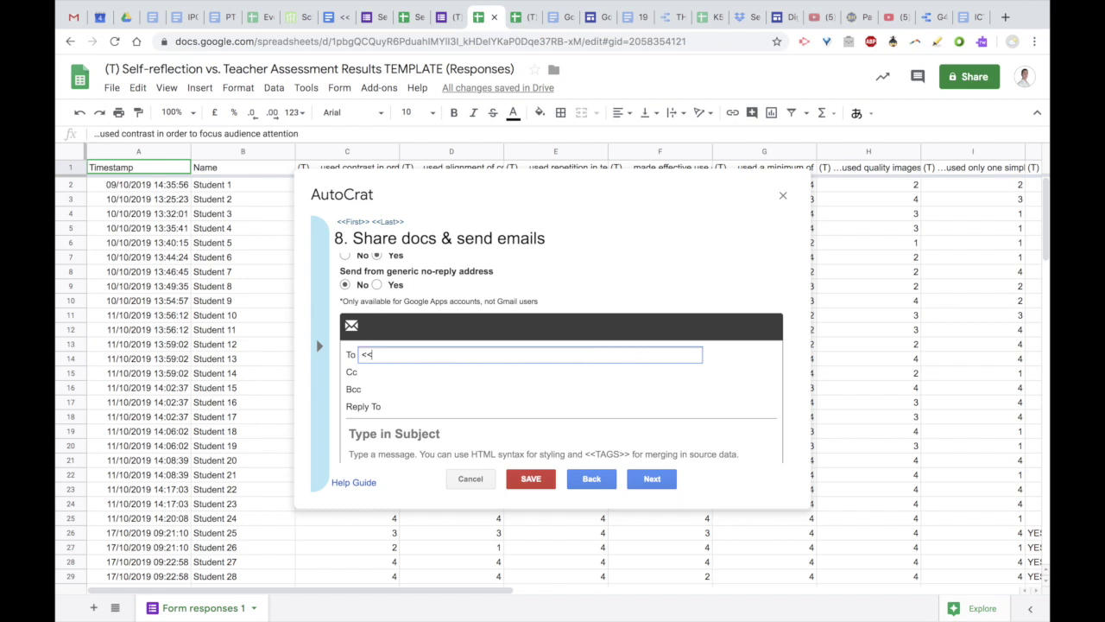
type("email>>")
- Write the email message "Here is your doc, let's discuss next class." and continue to the job triggers
scroll(444, 370, "down", 2)
left_click(441, 399)
type("Here is your doc. Let's discuss next class.")
left_click(652, 479)
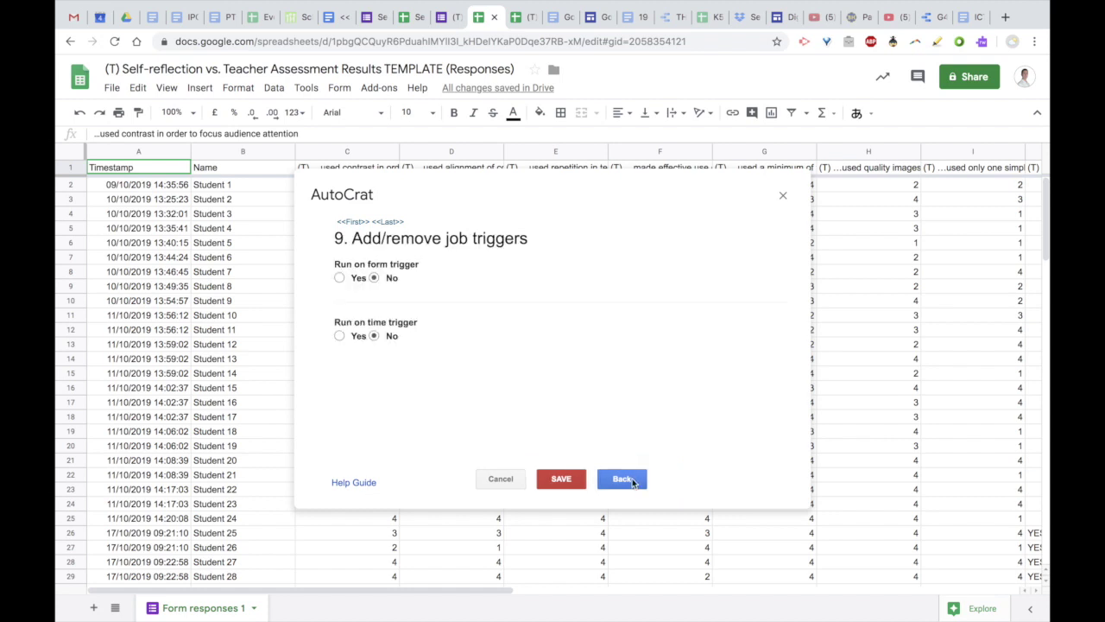
- Add the email subject "Reflection" and save the merge job with no triggers
left_click(562, 480)
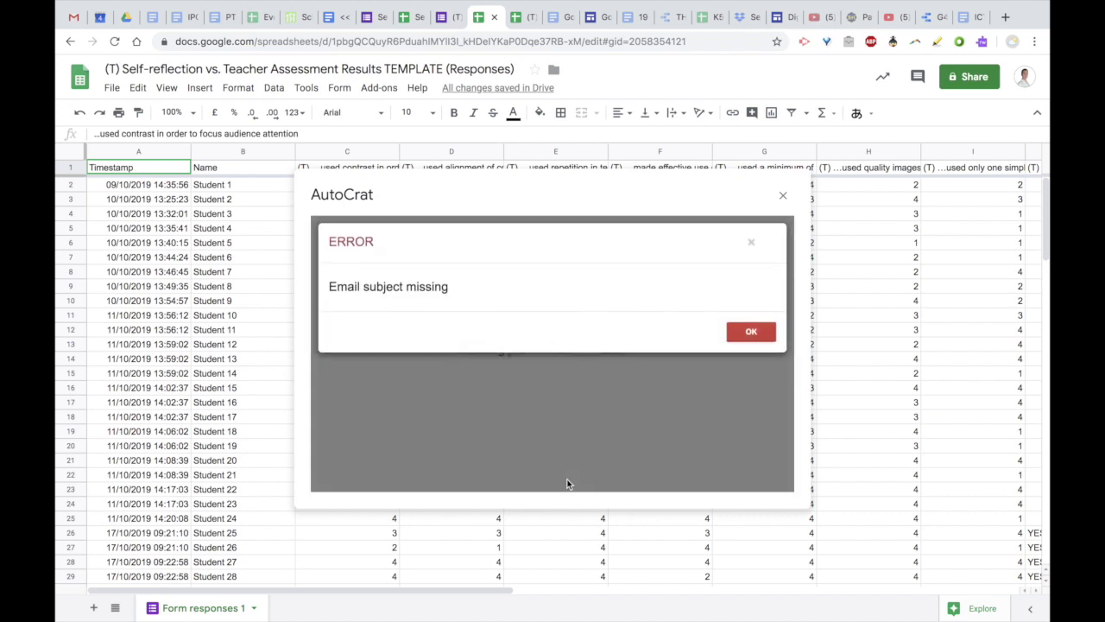
left_click(751, 335)
scroll(542, 441, "down", 1)
scroll(542, 441, "down", 1)
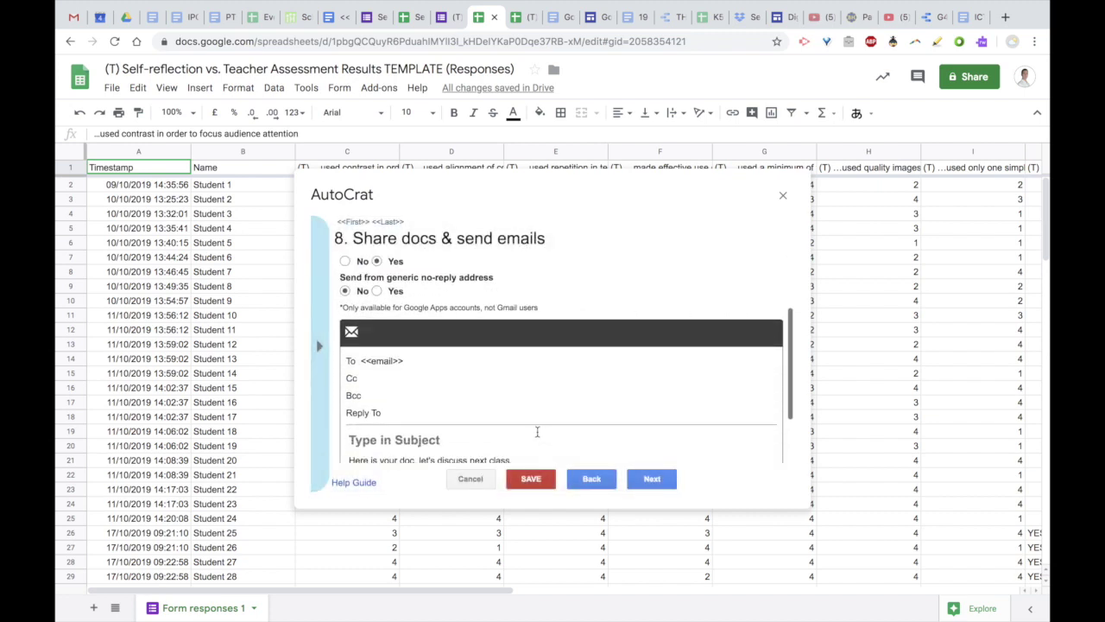
left_click(525, 431)
type("Reflection")
left_click(529, 480)
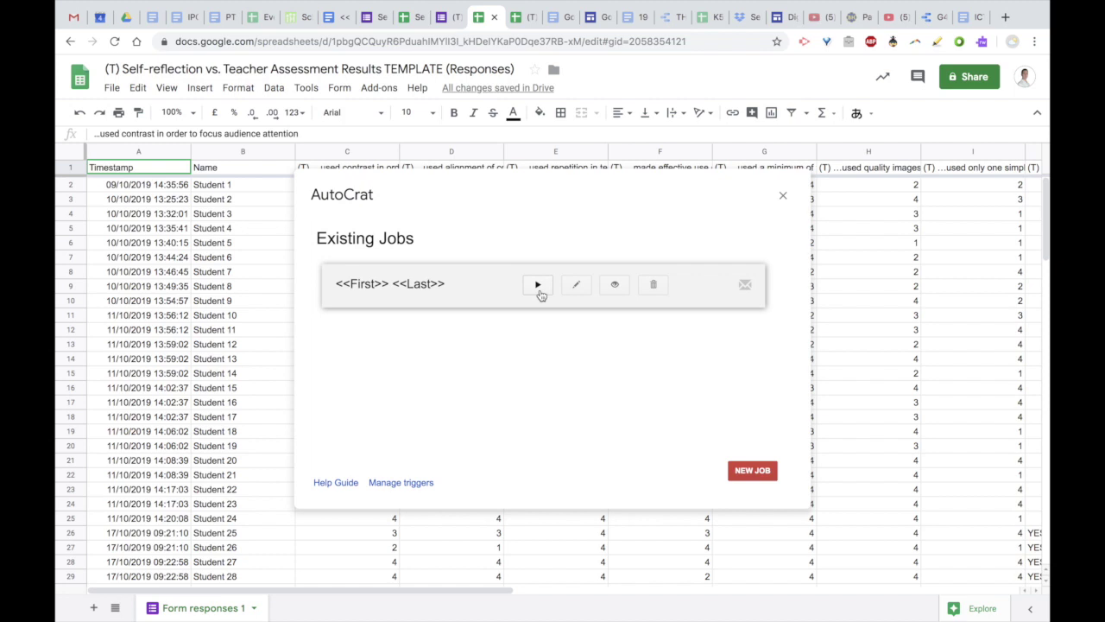
- Inspect the empty column S beside the last student response column, then close the AutoCrat window
left_click(538, 290)
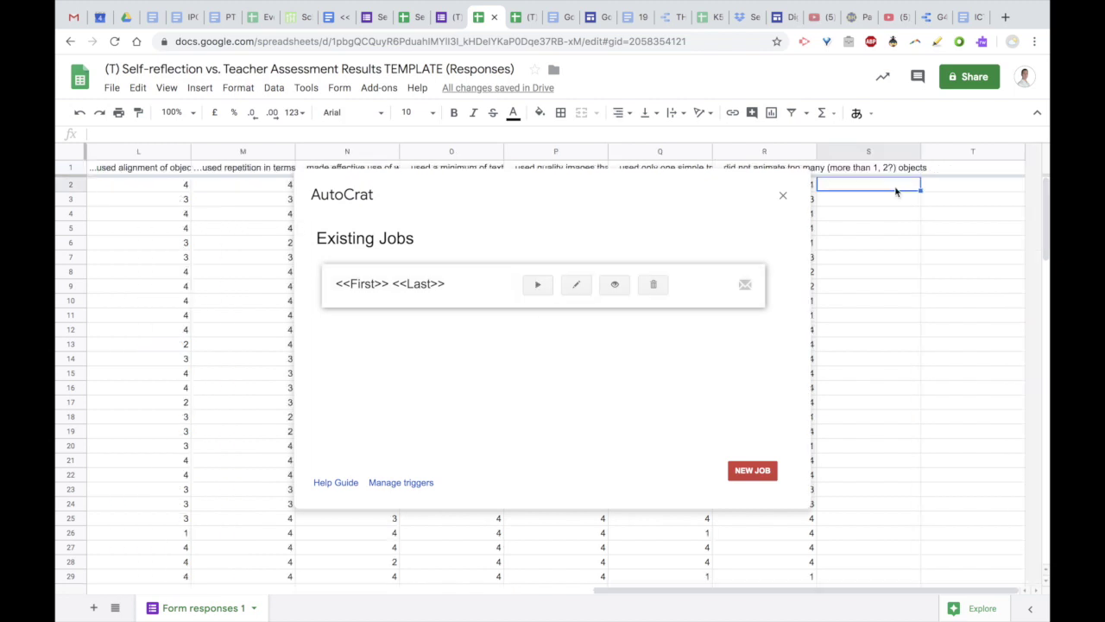
left_click(891, 199)
left_click(886, 217)
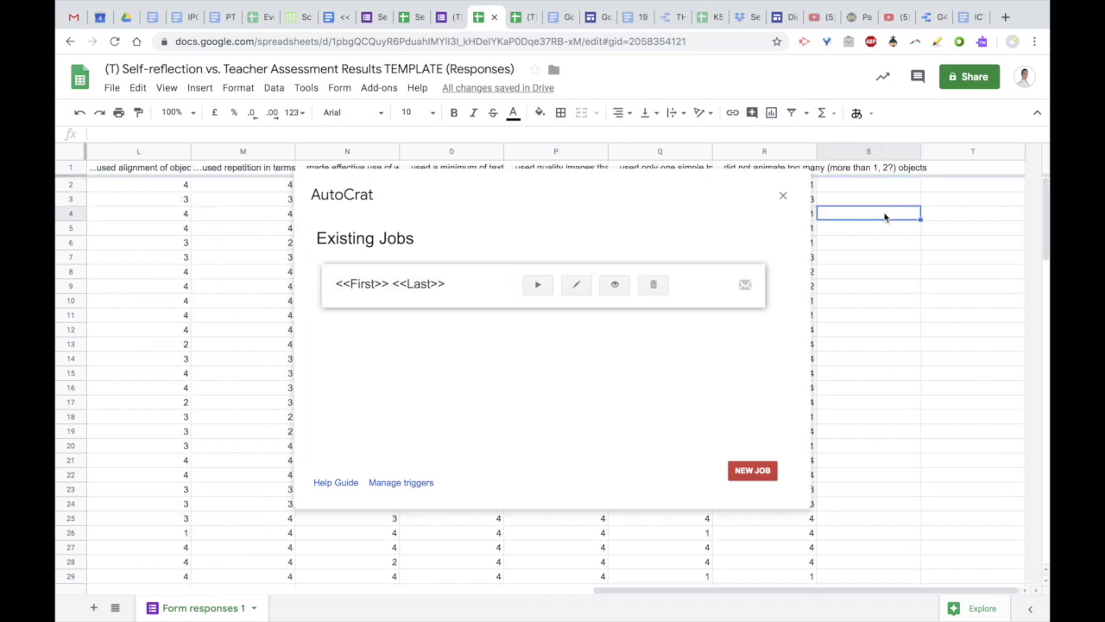
left_click(783, 200)
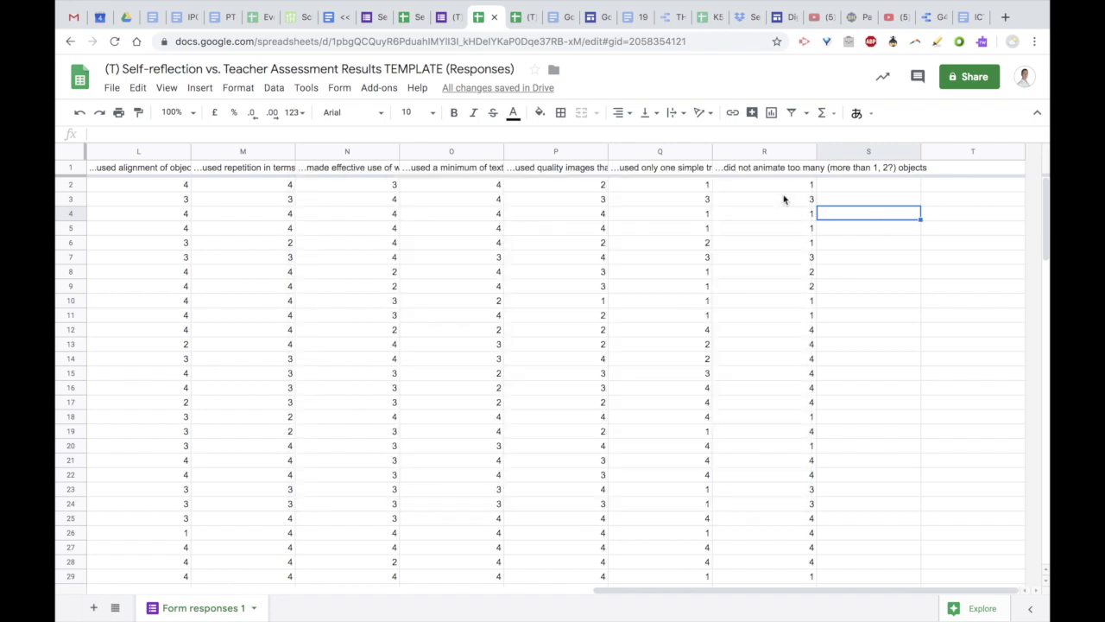
mouse_move(607, 7)
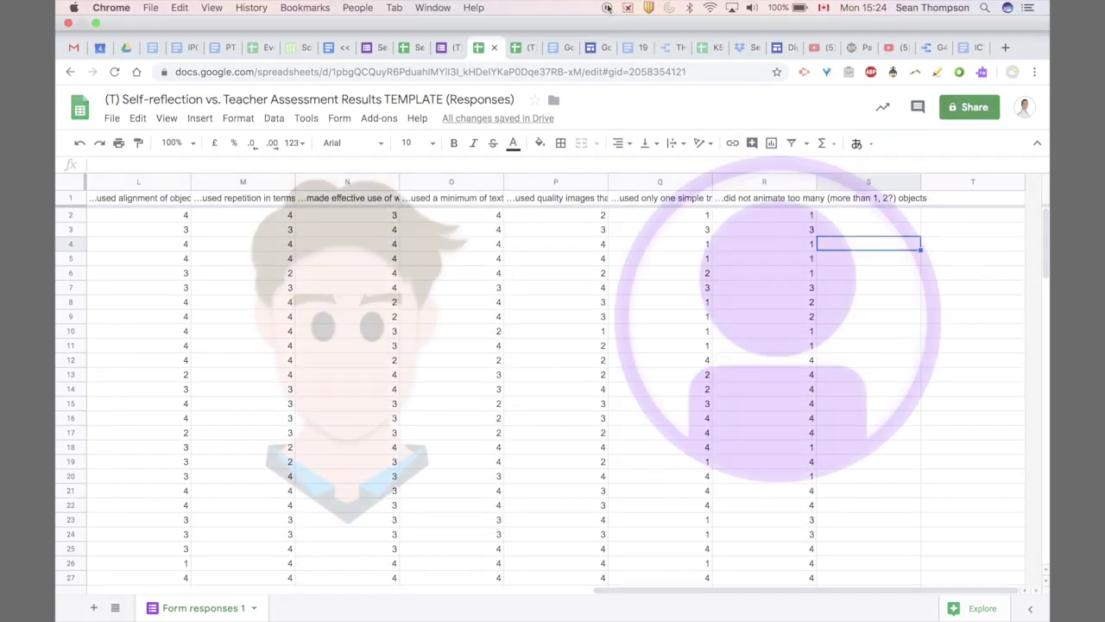